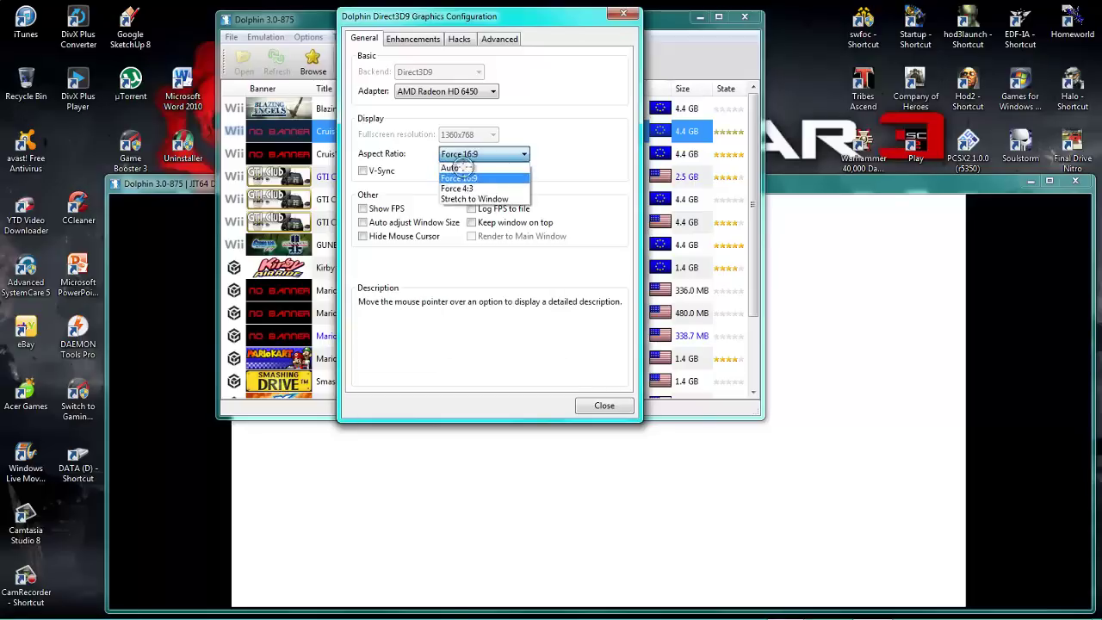
Step: Set the display aspect ratio to Stretch to Window, close the graphics configuration, and extend the game window upward
click(456, 182)
click(461, 154)
click(451, 163)
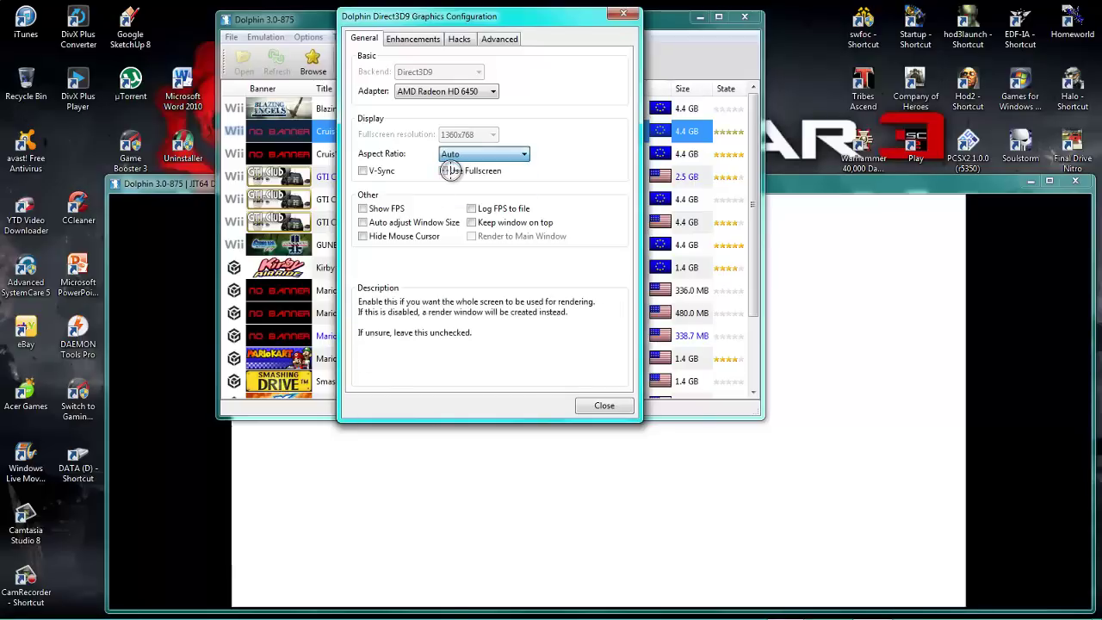
click(456, 154)
click(456, 197)
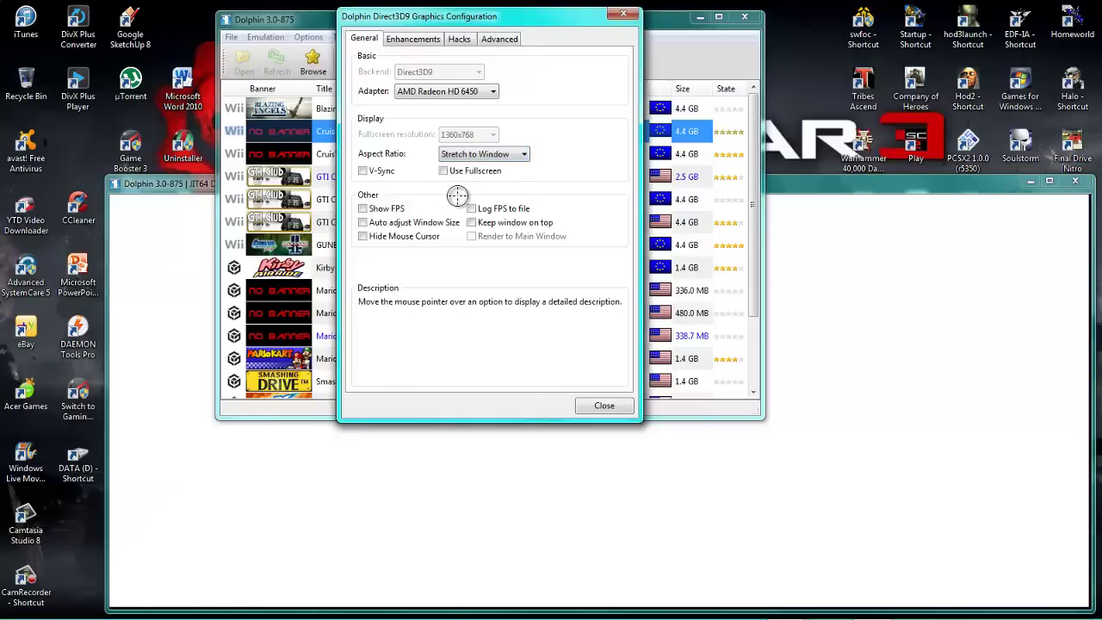
click(603, 405)
click(594, 453)
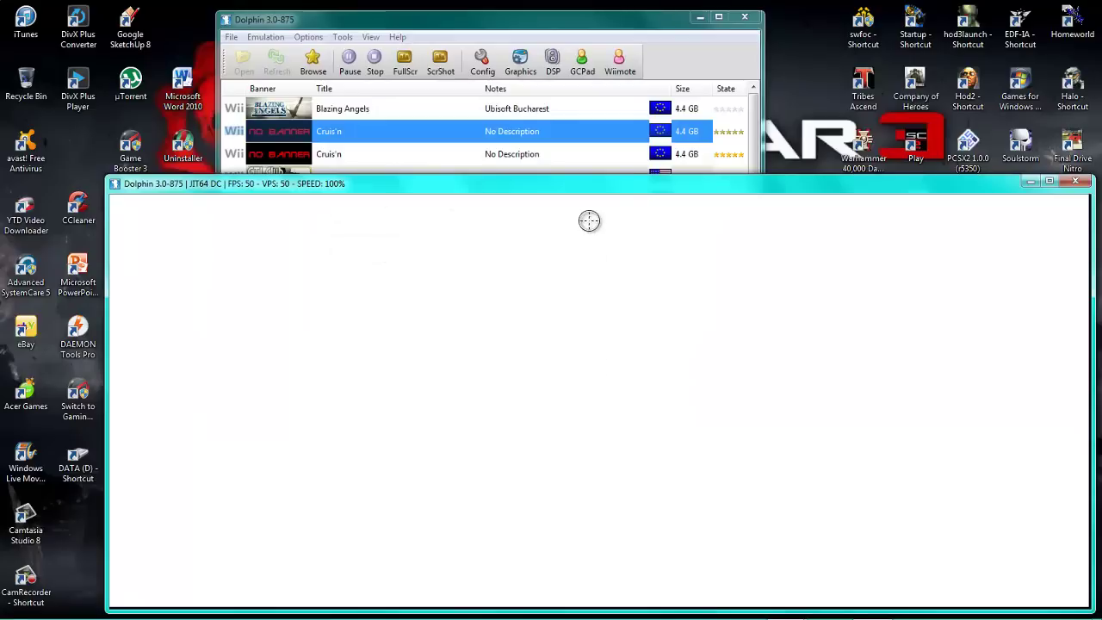
drag(583, 183, 580, 139)
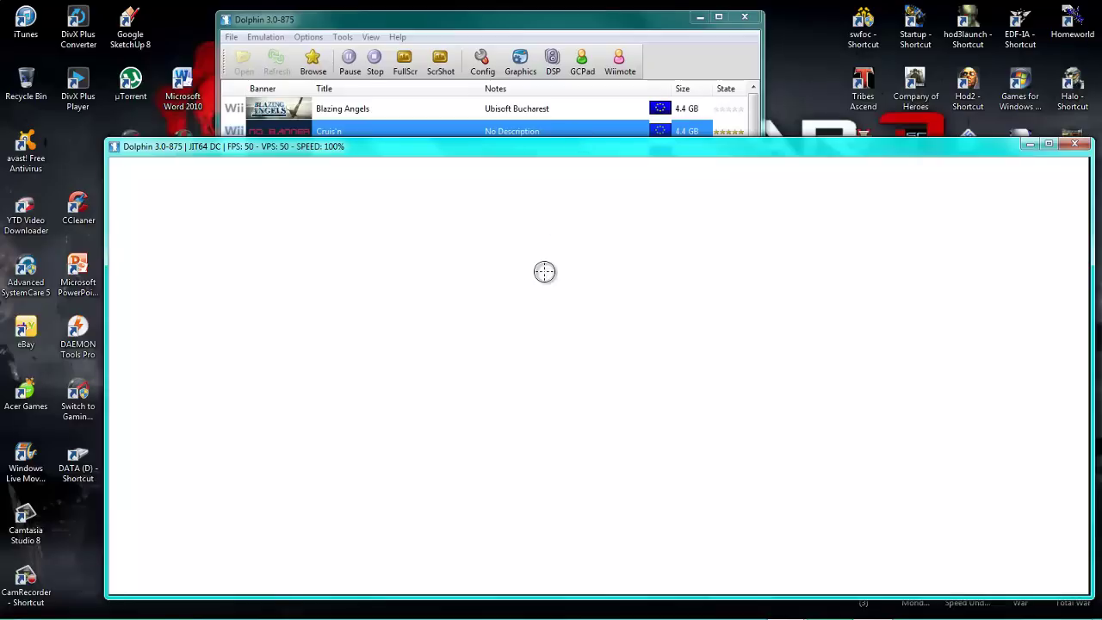
mouse_move(570, 612)
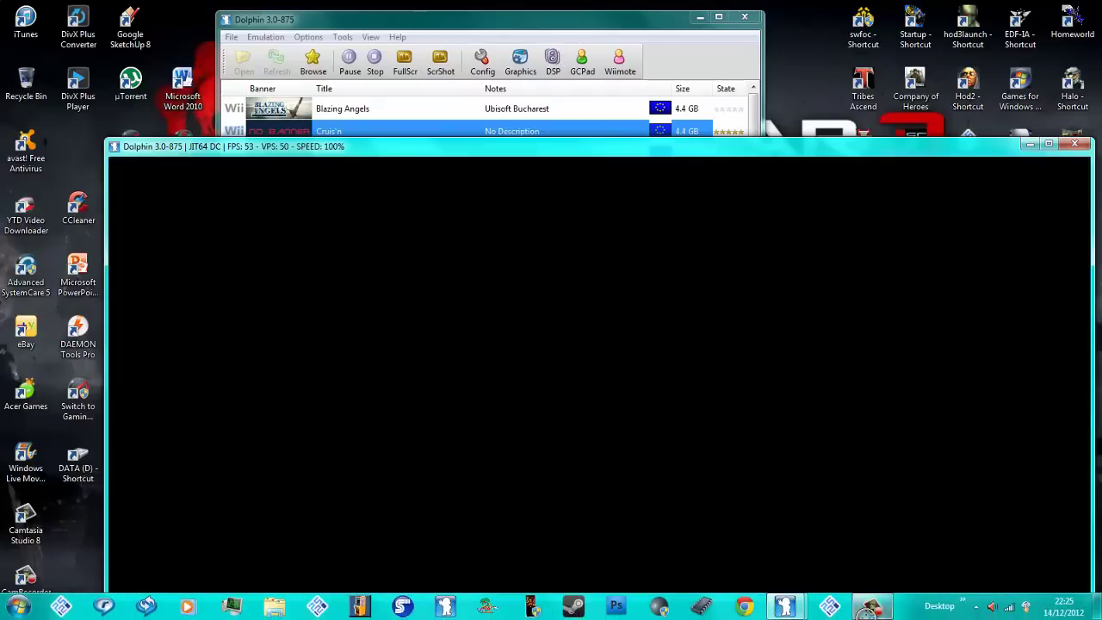
click(872, 607)
click(565, 289)
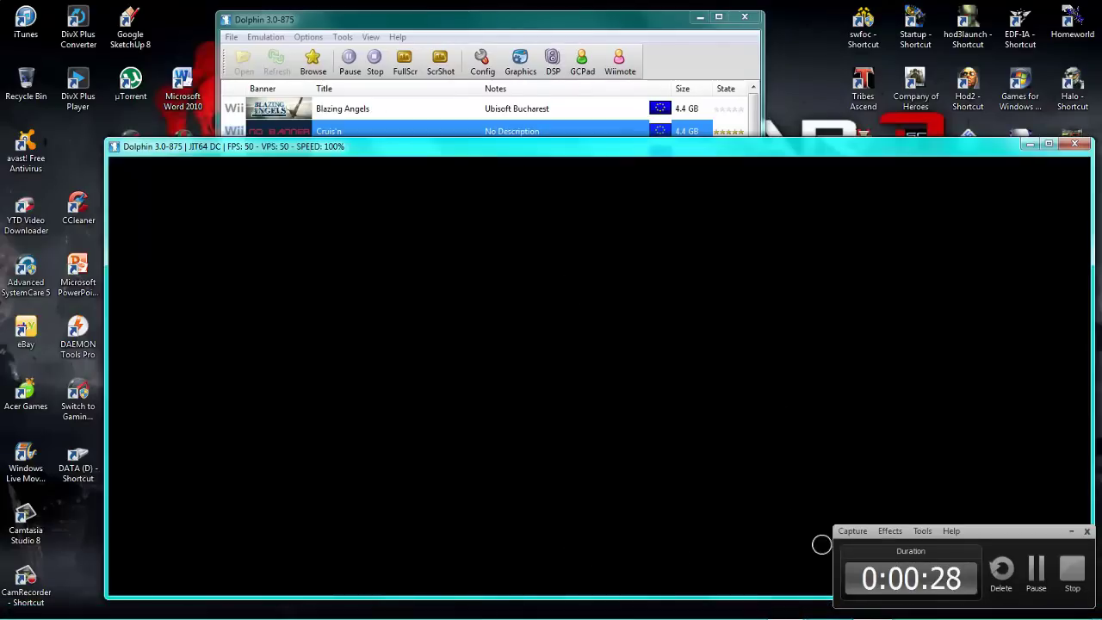
click(845, 530)
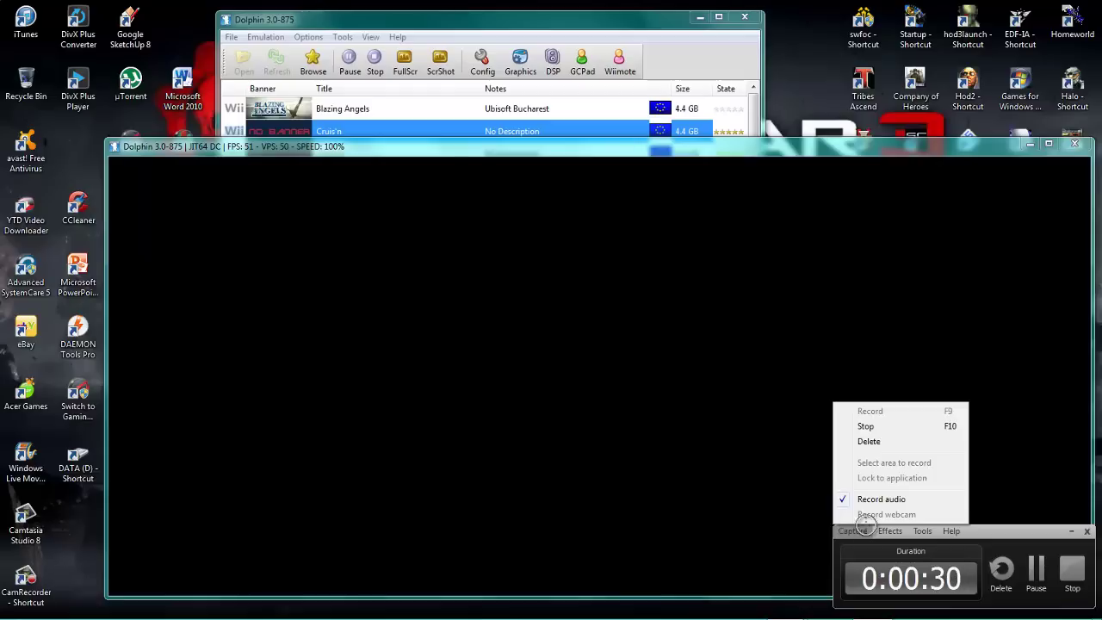
mouse_move(895, 537)
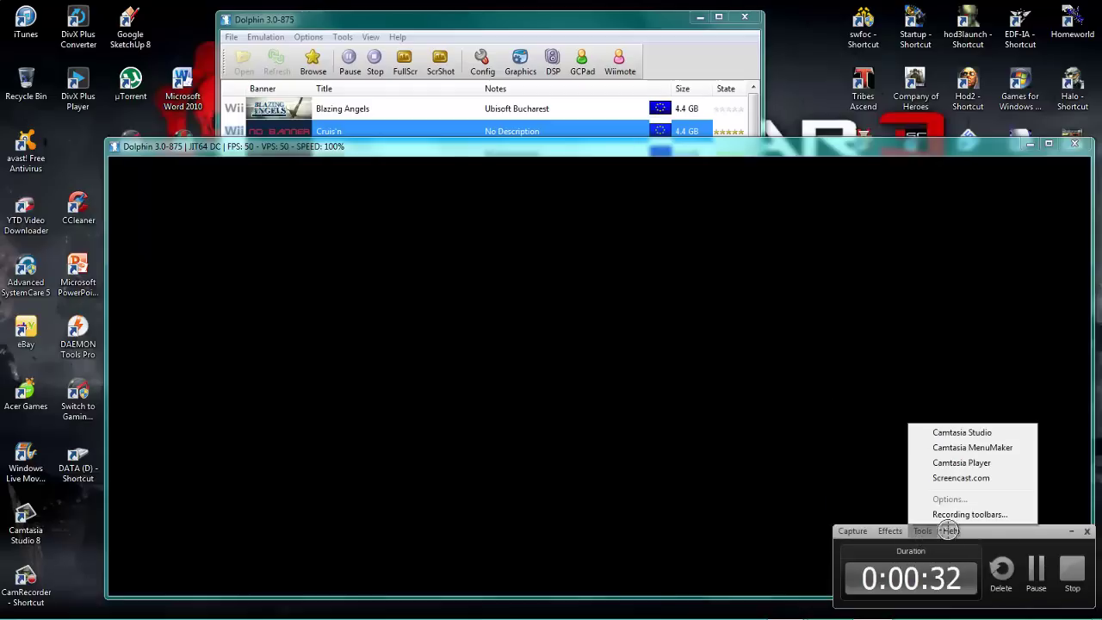
click(619, 388)
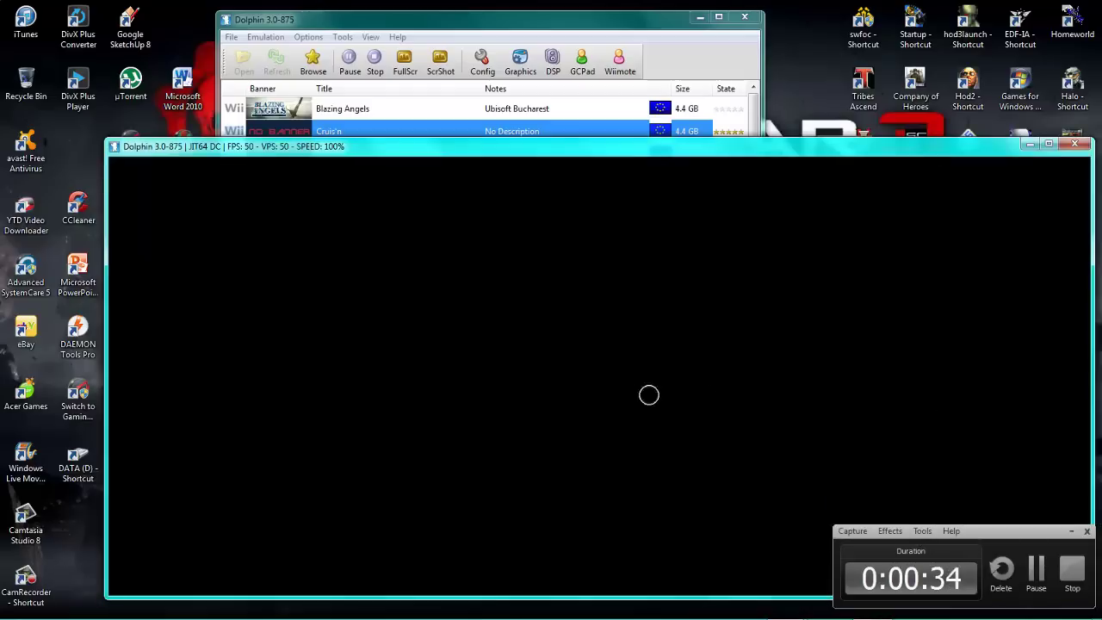
click(1067, 528)
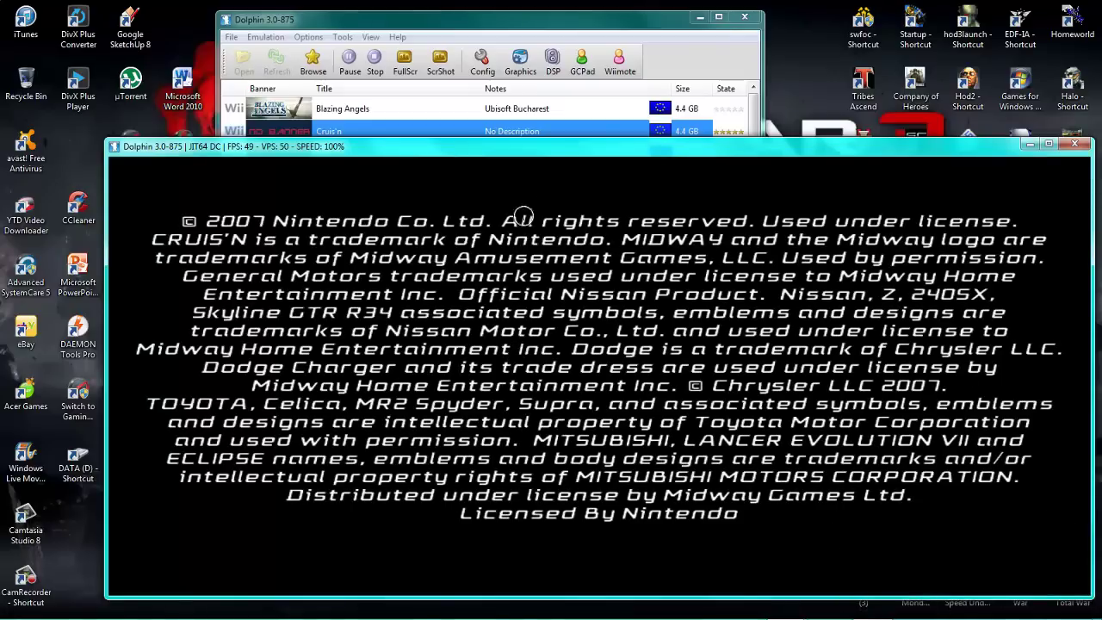
Step: Stretch the game window's upper edge to the top of the desktop
drag(529, 139, 506, 11)
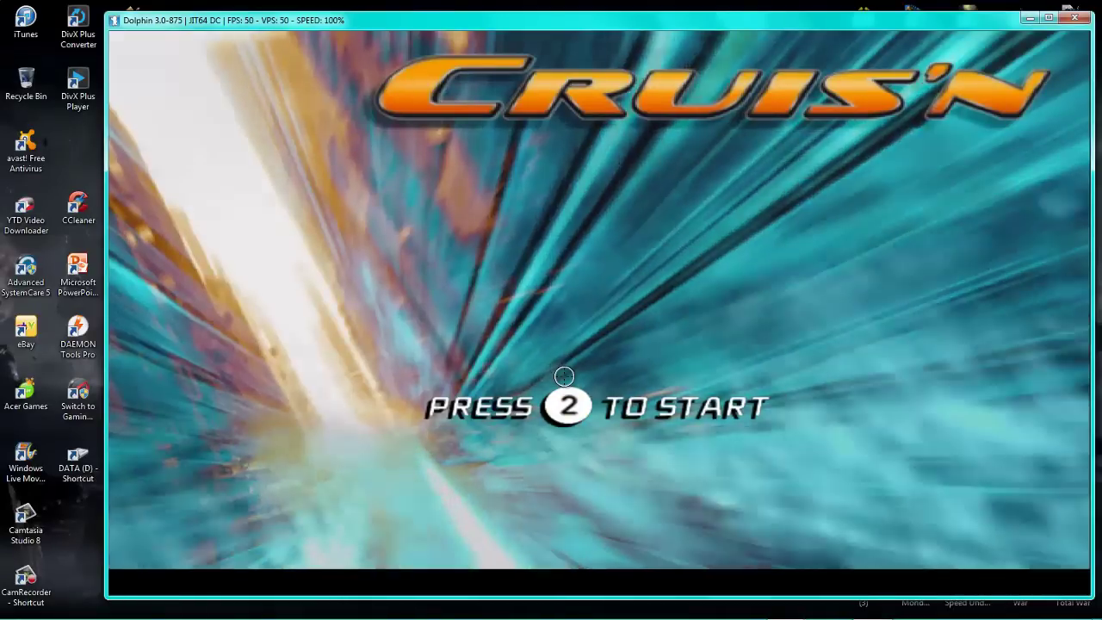
Step: Lower the system speaker volume to about 27
mouse_move(901, 610)
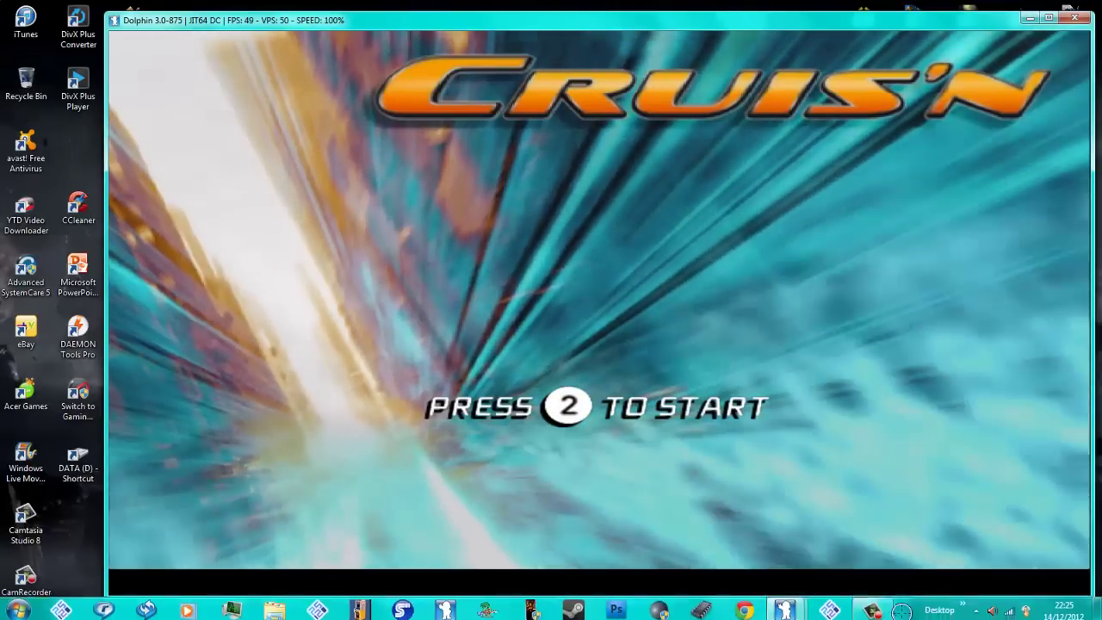
click(975, 611)
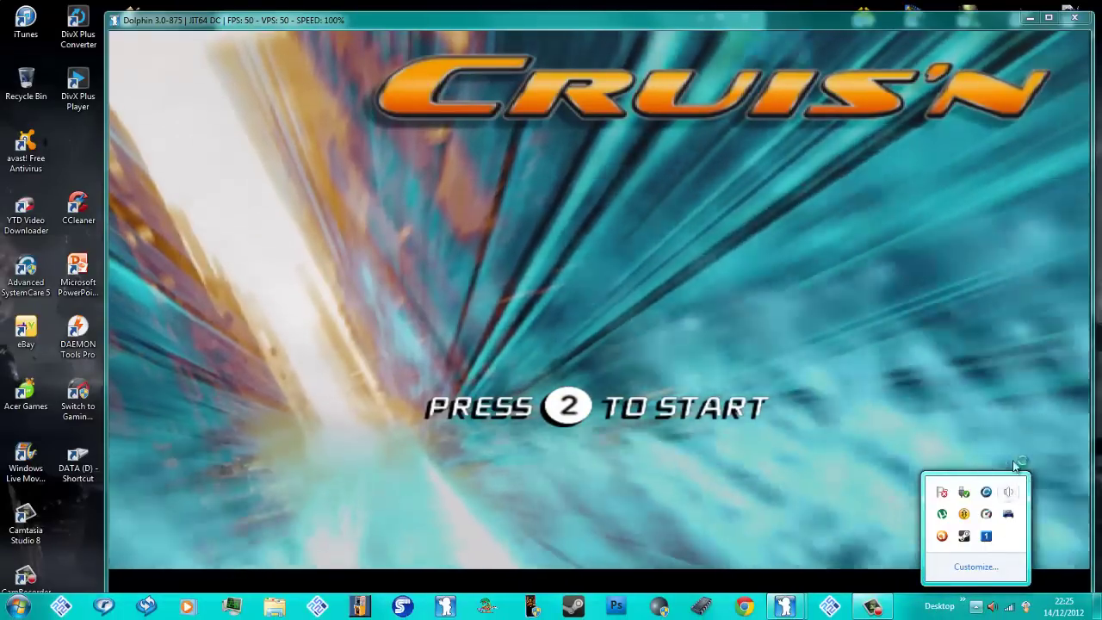
click(1008, 491)
drag(1014, 443, 1015, 491)
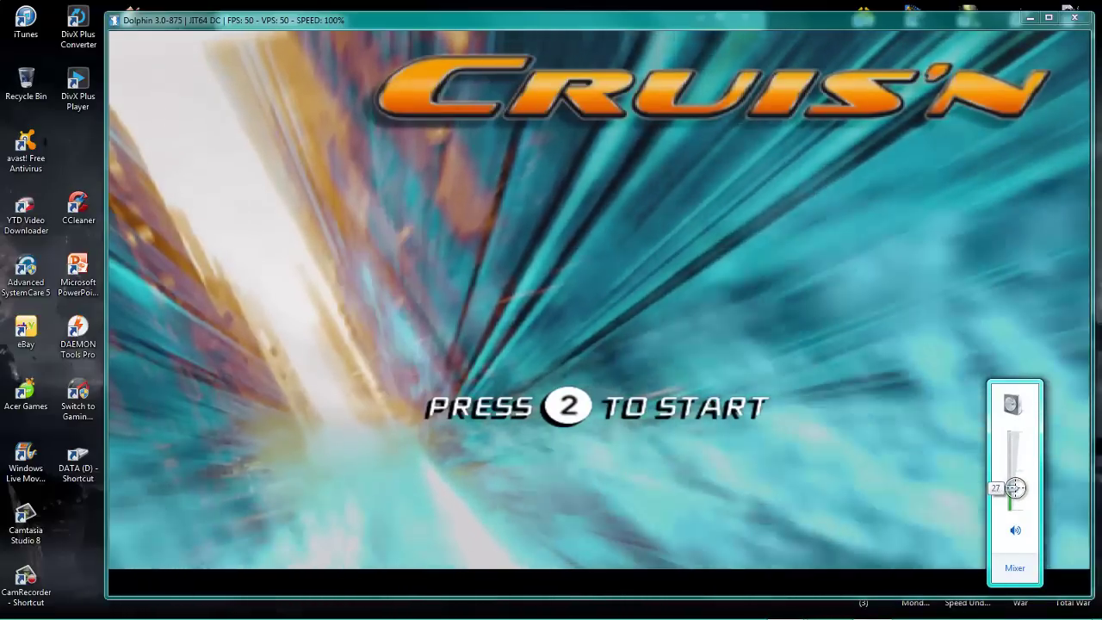
click(937, 481)
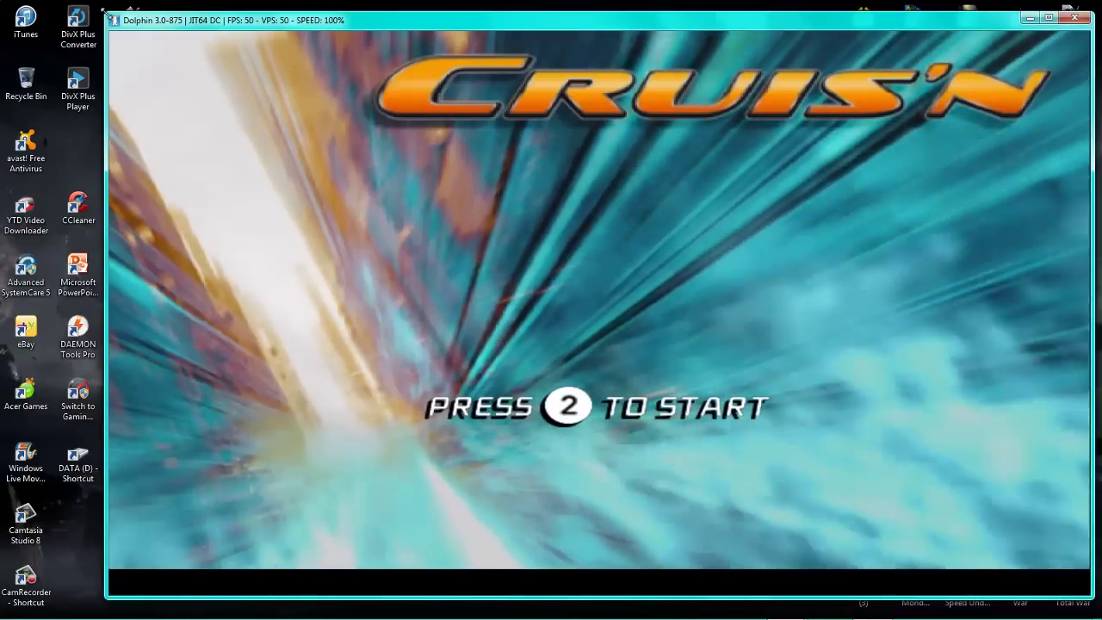
Step: Narrow the game window from its upper-left corner and extend its upper and lower edges for a better picture proportion
drag(101, 10, 262, 135)
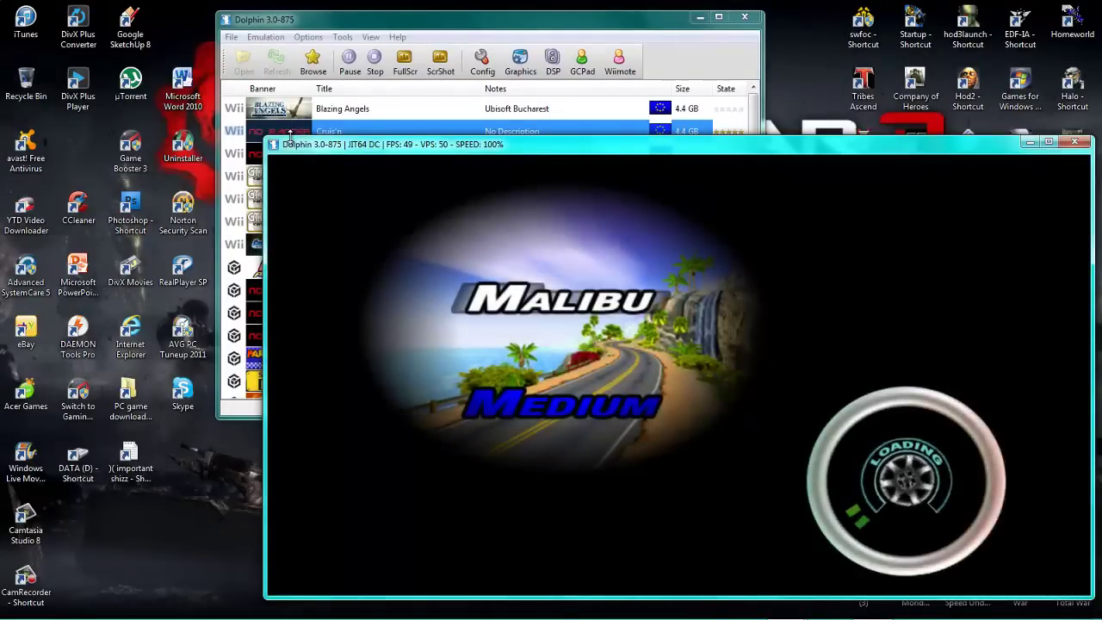
drag(290, 136, 297, 70)
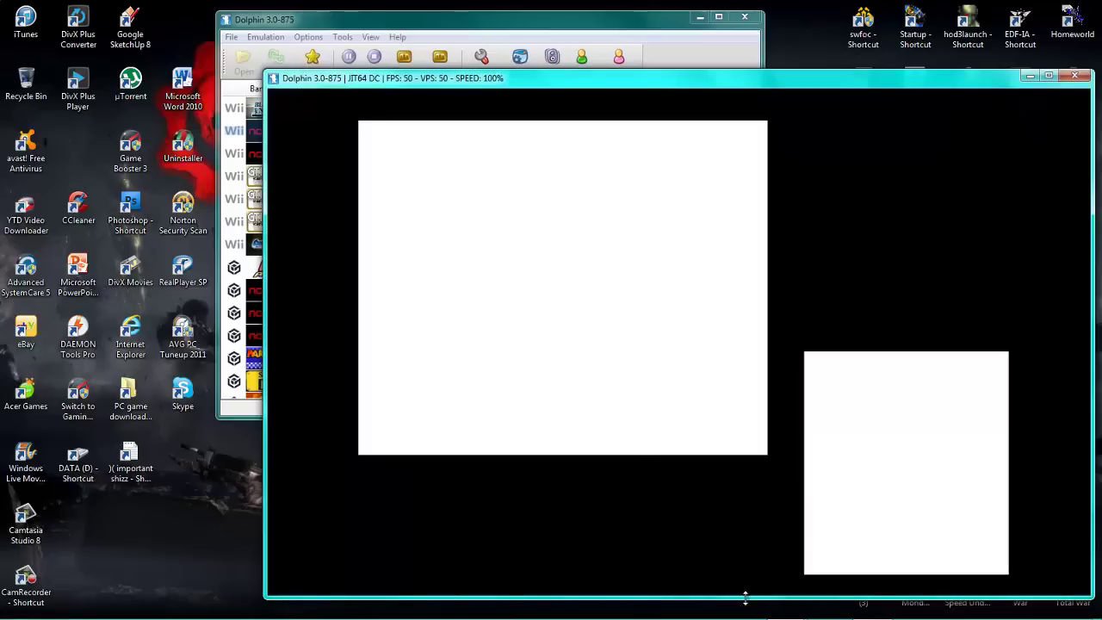
drag(745, 596, 737, 613)
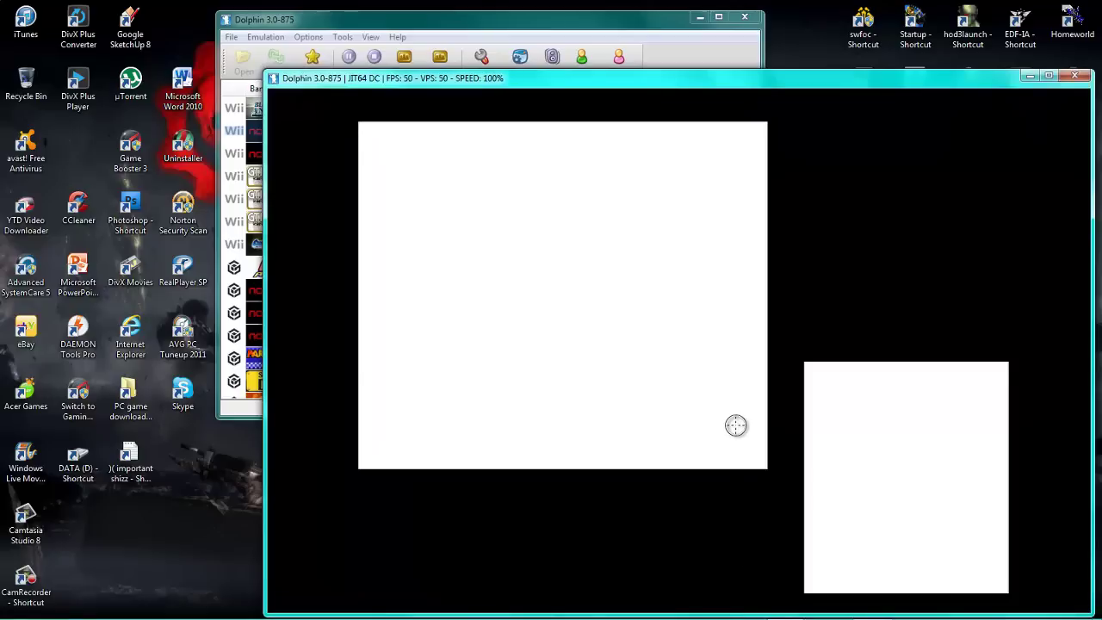
Step: Set Wiimote 1 to Real Wiimote in the Wiimote configuration, confirm, and return to the game window
mouse_move(676, 616)
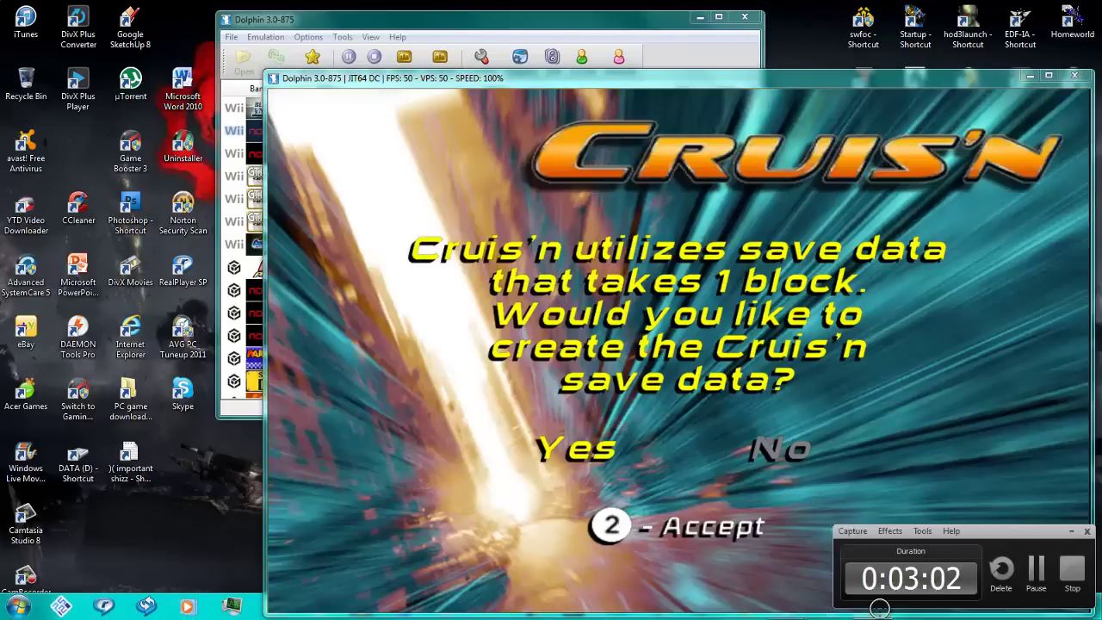
click(725, 270)
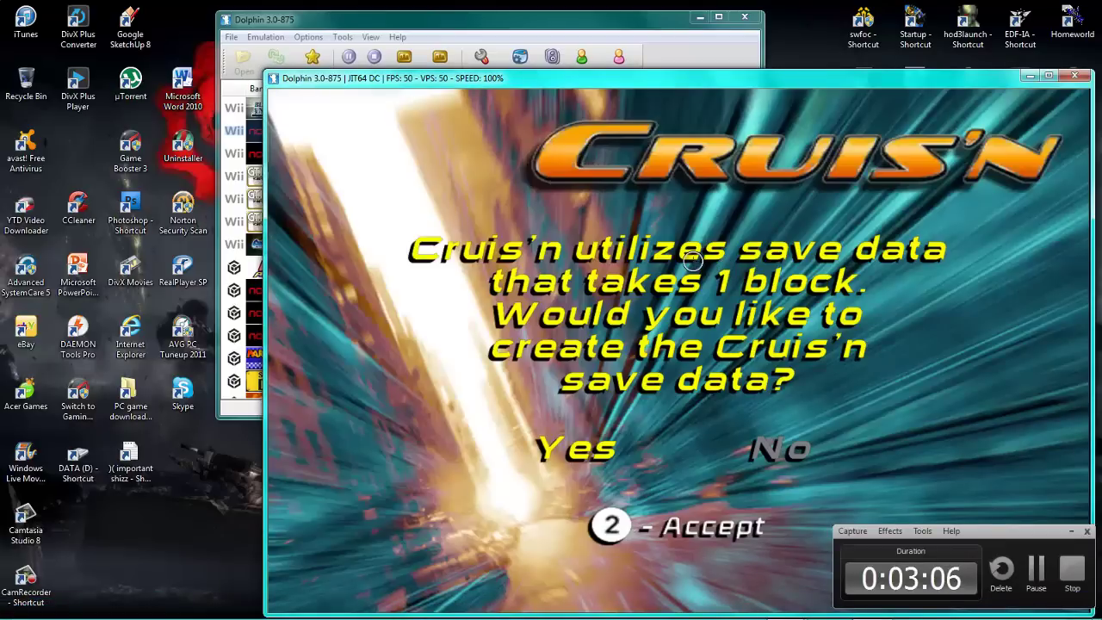
click(618, 56)
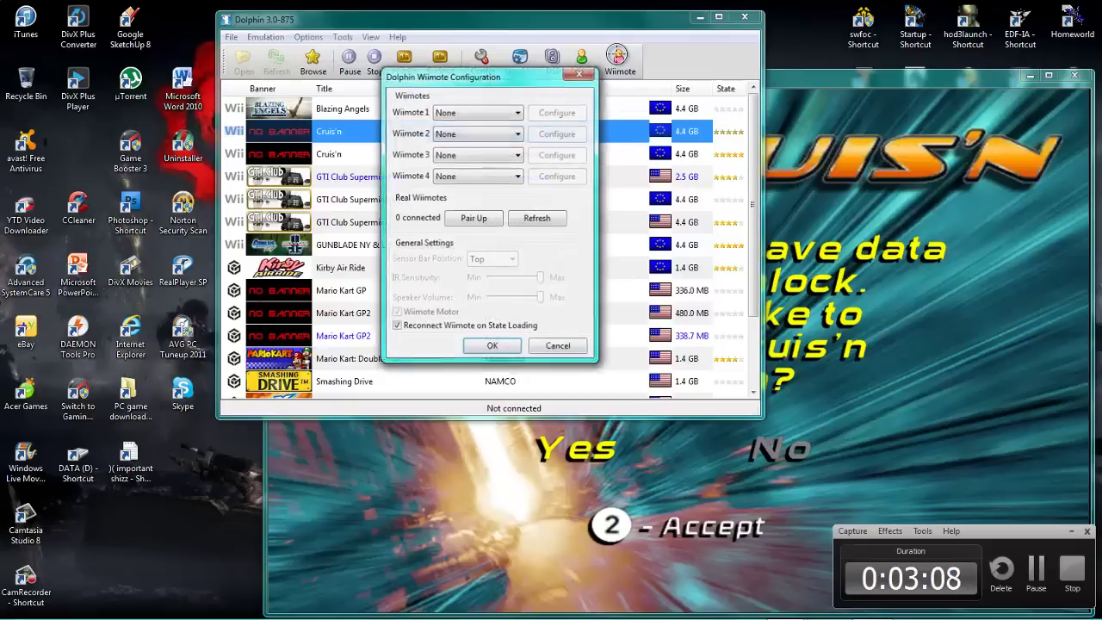
click(496, 114)
click(484, 135)
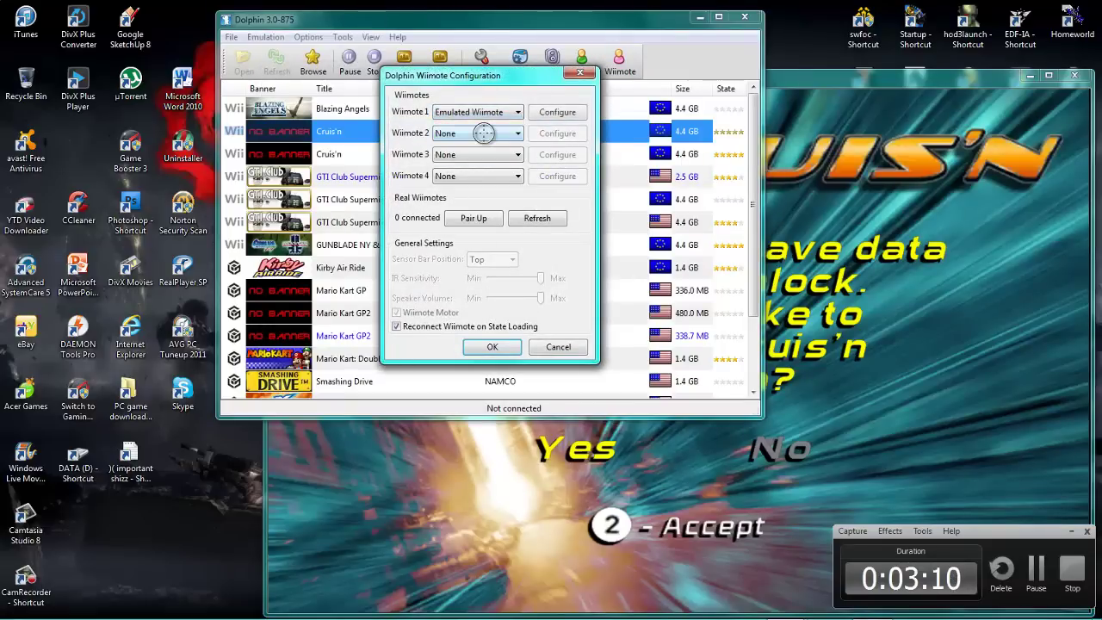
click(482, 112)
click(462, 145)
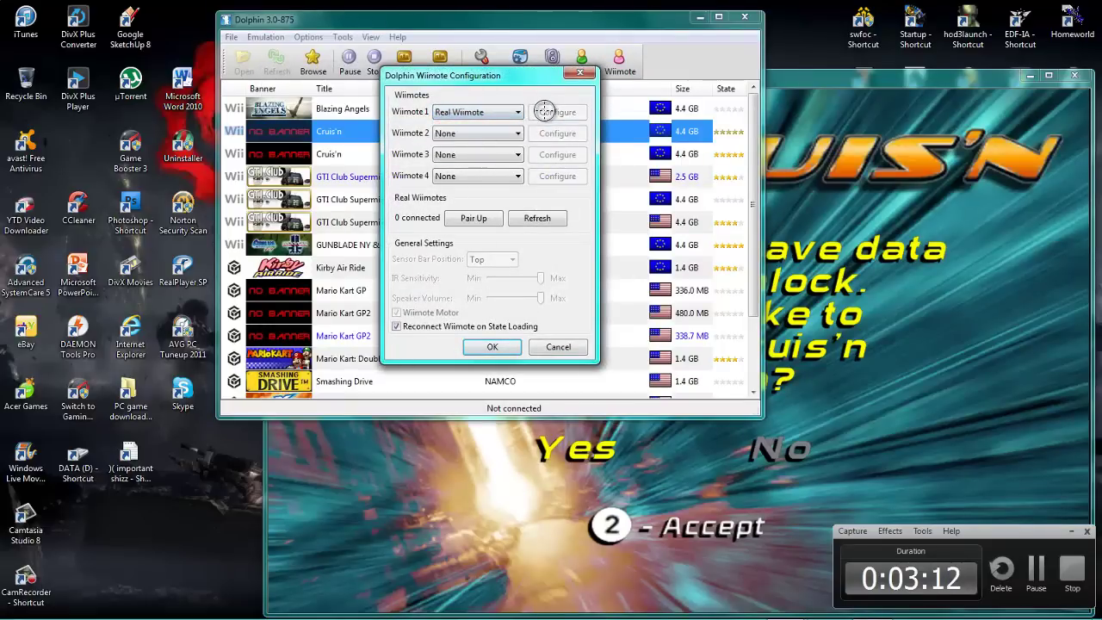
click(492, 345)
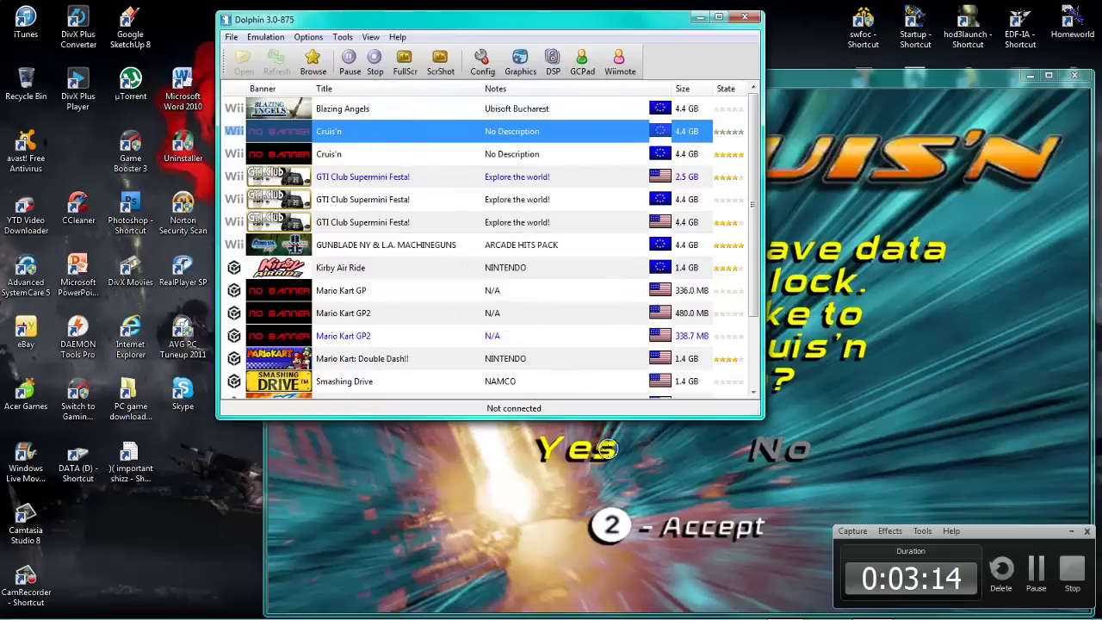
click(735, 477)
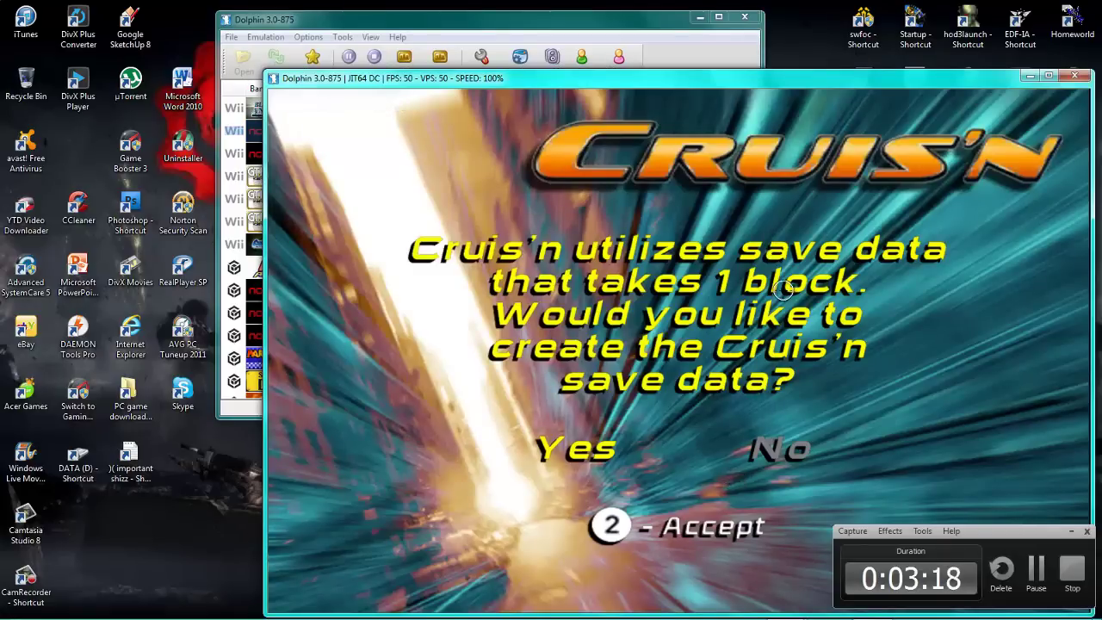
Step: Set Wiimote 1 to Hybrid Wiimote, confirm its emulated configuration with the Classic extension, and return to the game window
click(618, 57)
click(477, 112)
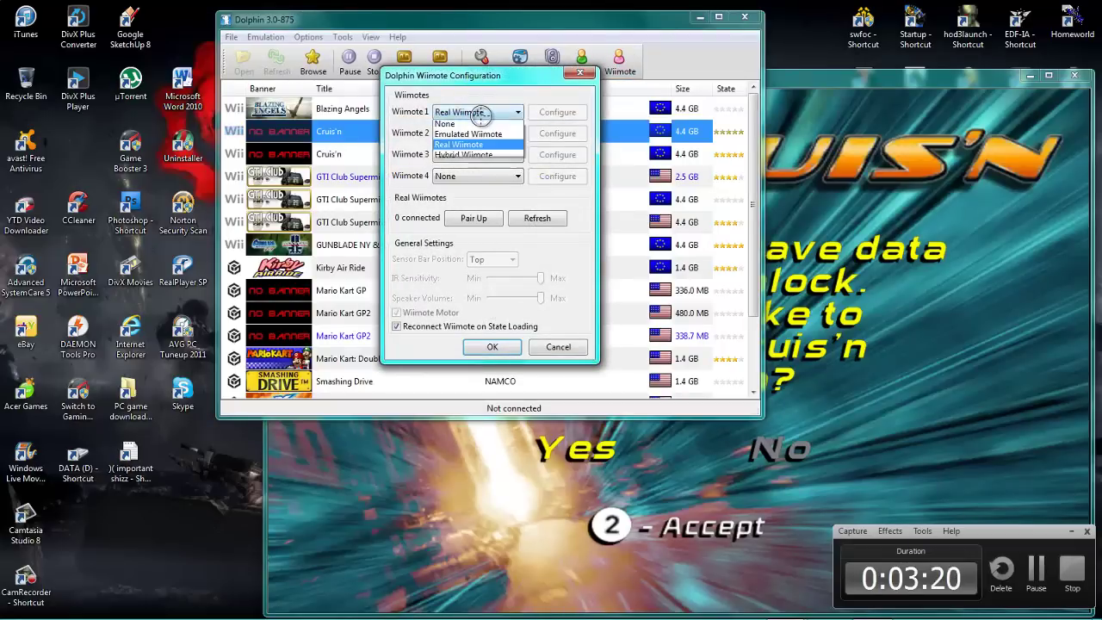
click(468, 136)
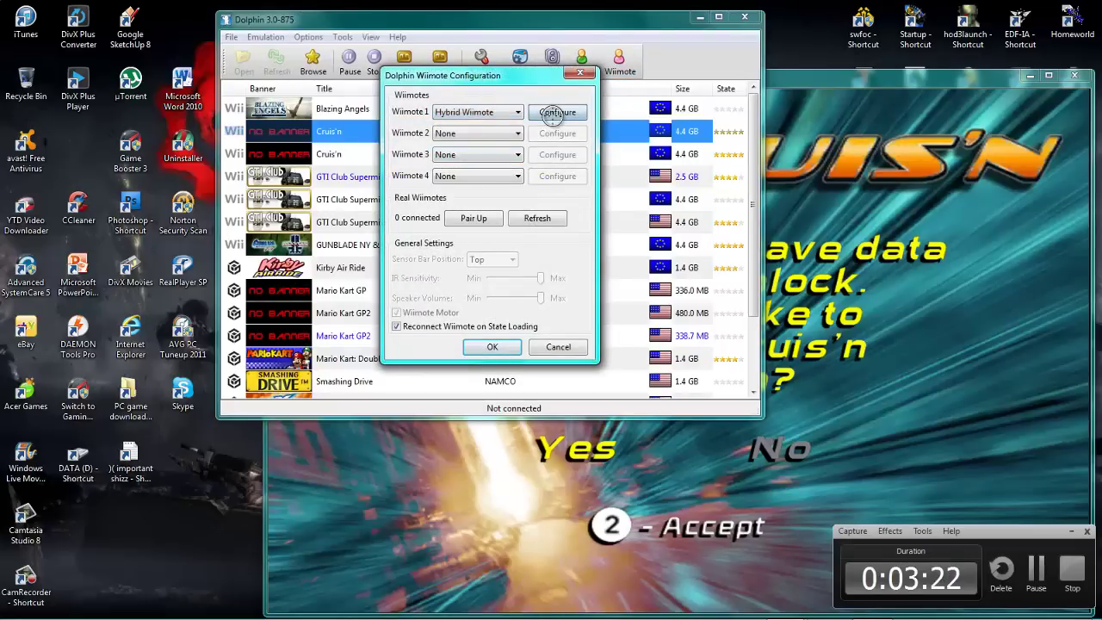
click(555, 113)
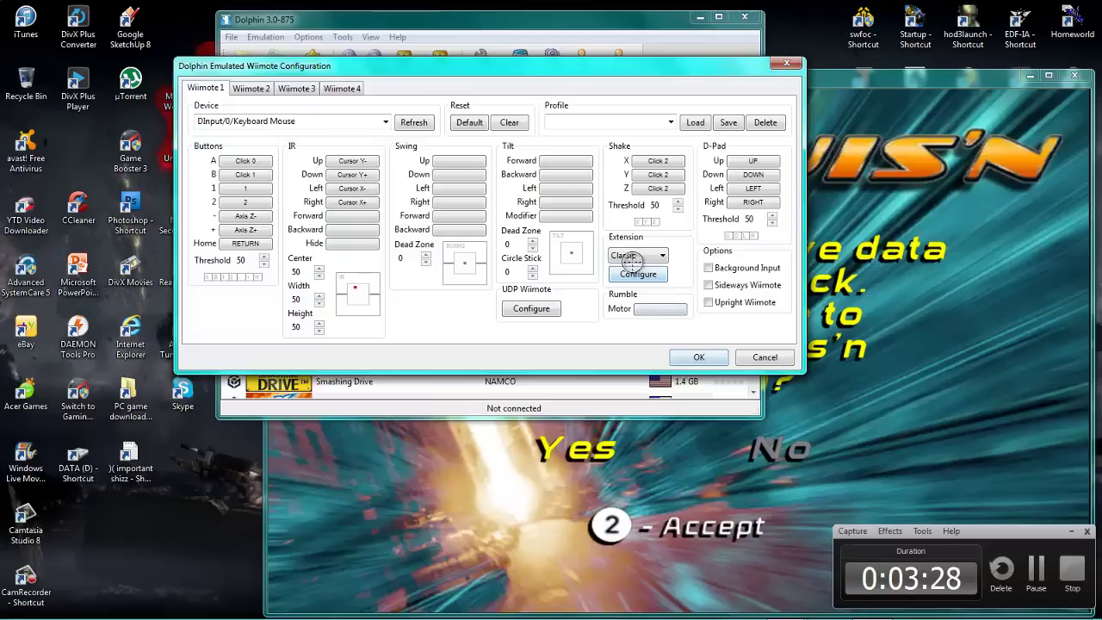
click(626, 256)
click(698, 356)
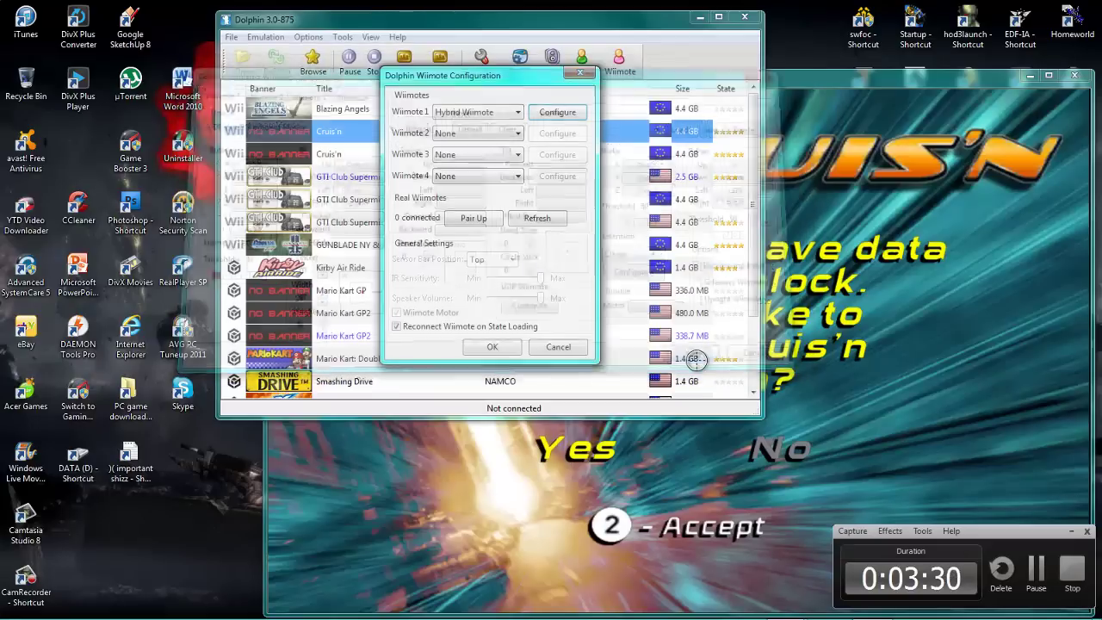
click(473, 341)
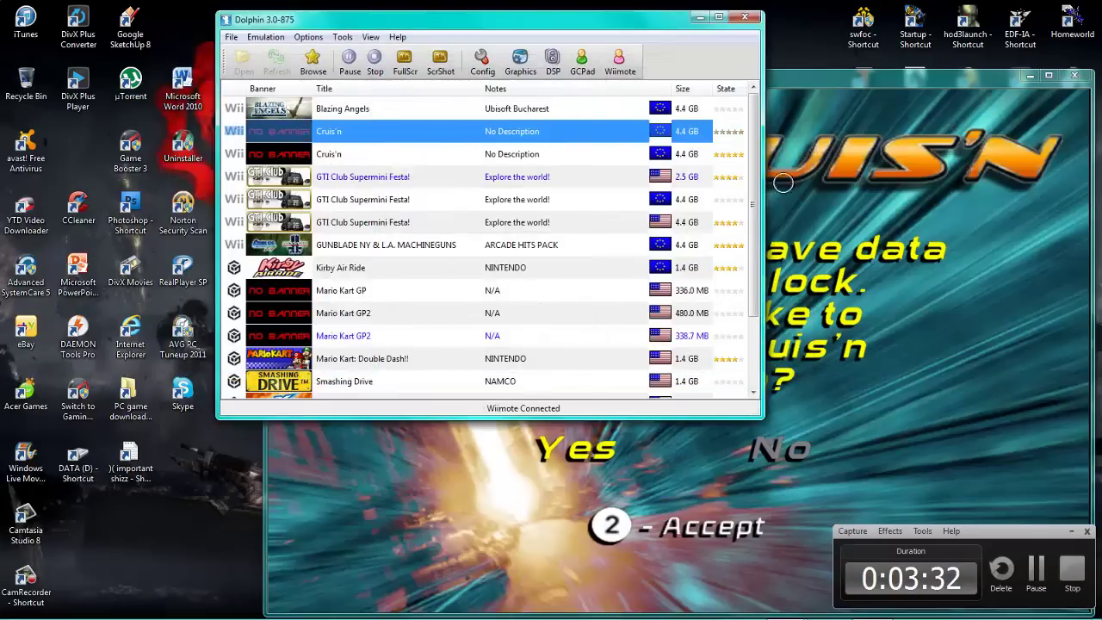
click(883, 223)
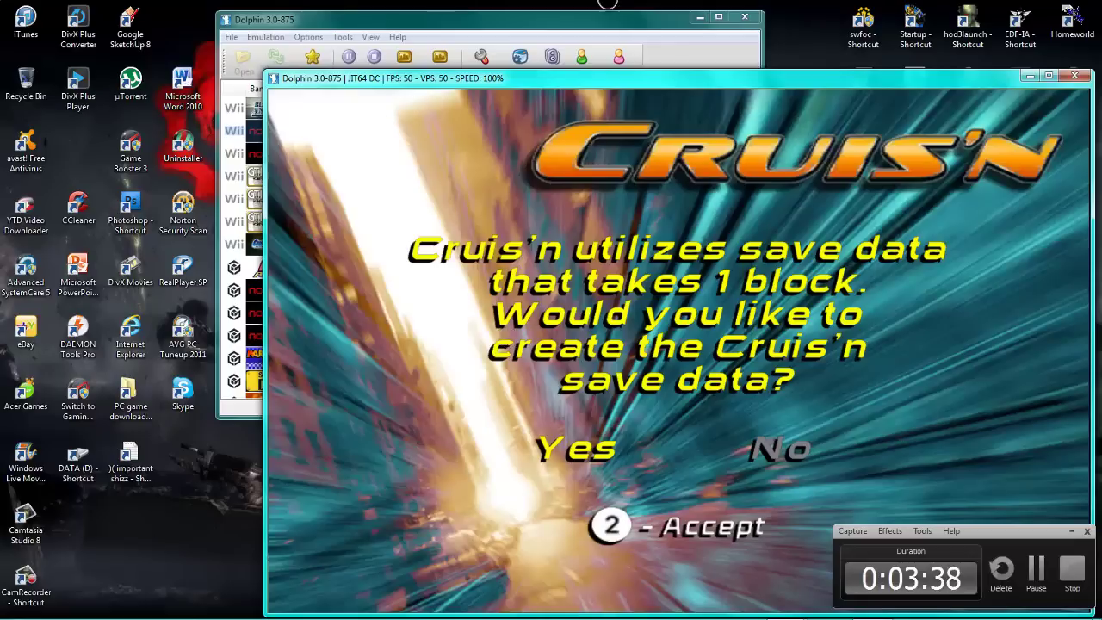
Step: Review the button mappings of Wiimote 1 and of its Classic extension, closing the extension's mapping dialog
click(618, 57)
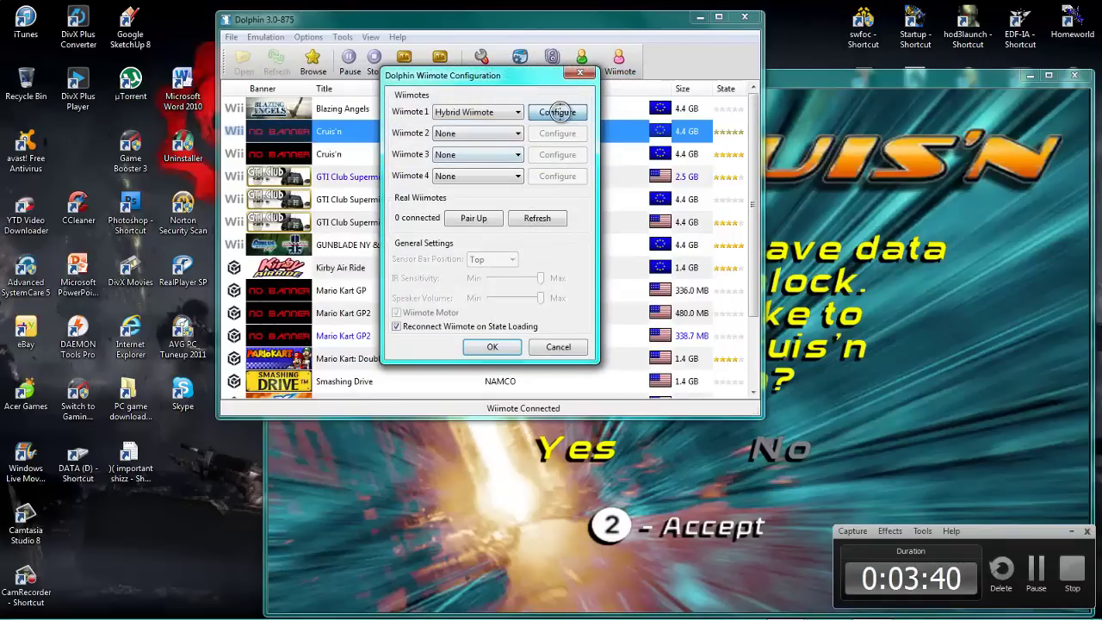
click(557, 113)
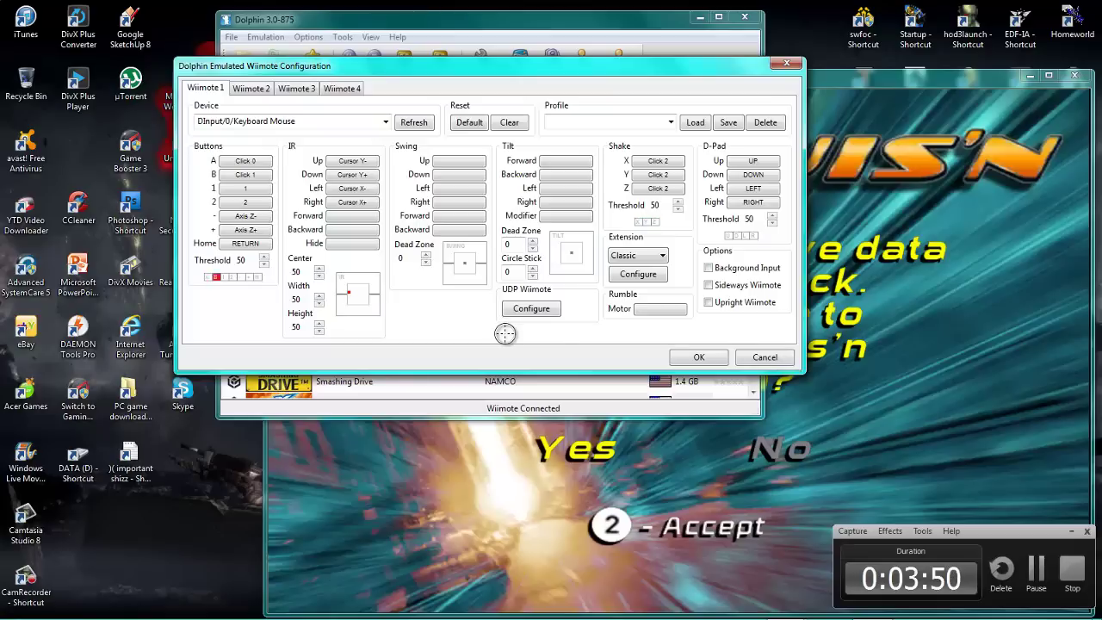
click(638, 273)
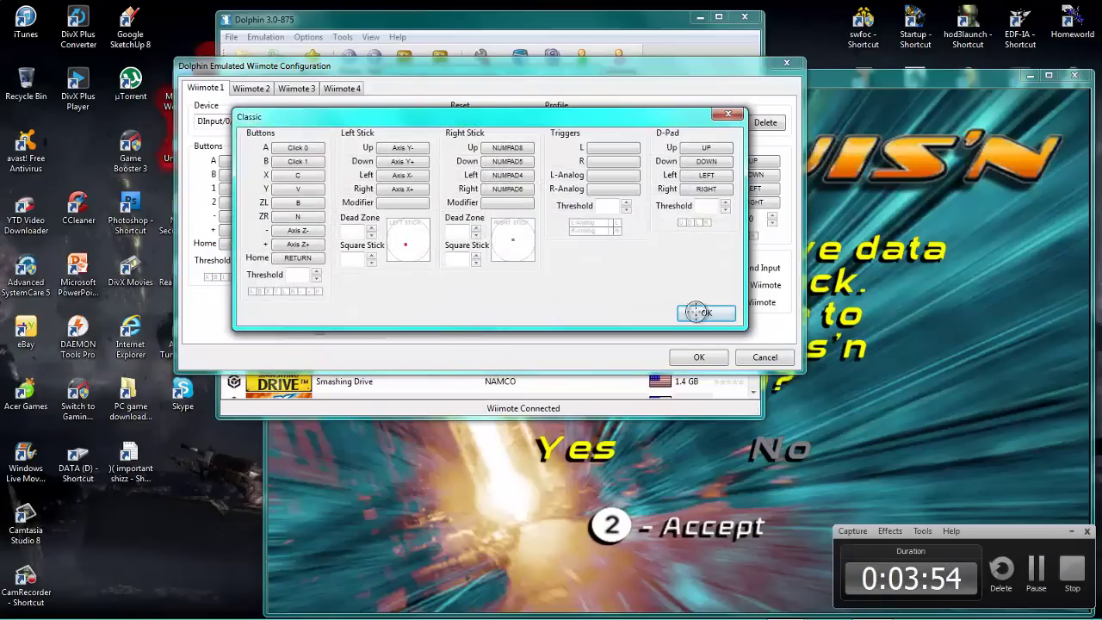
click(698, 313)
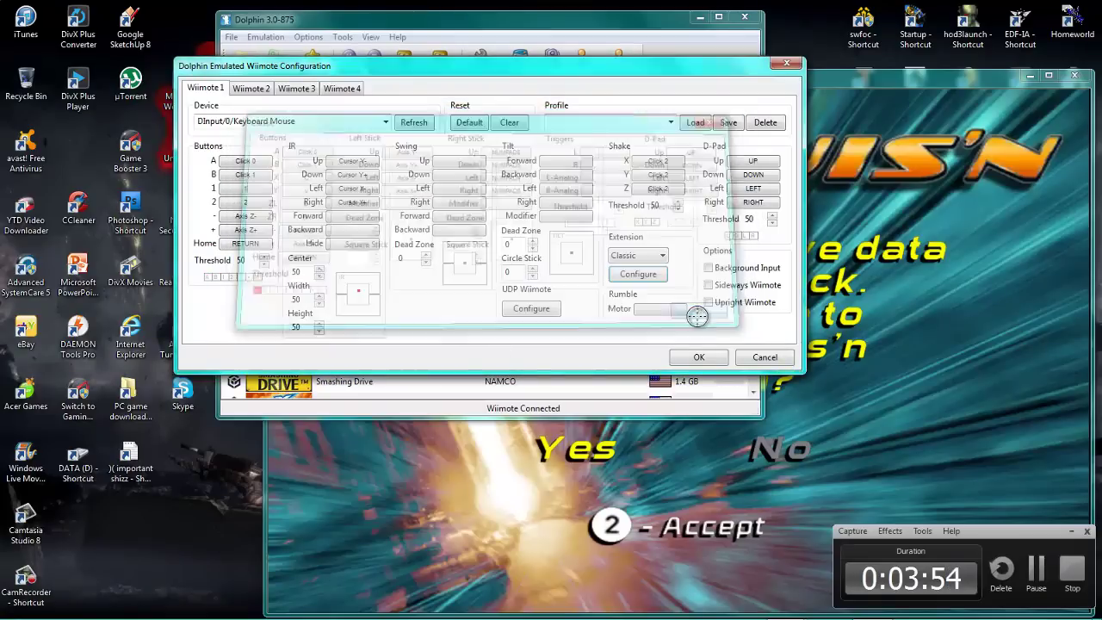
Step: Map Wiimote 1's button 2 to Z and button 1 to X, confirm both dialogs, and return to the game window
click(249, 199)
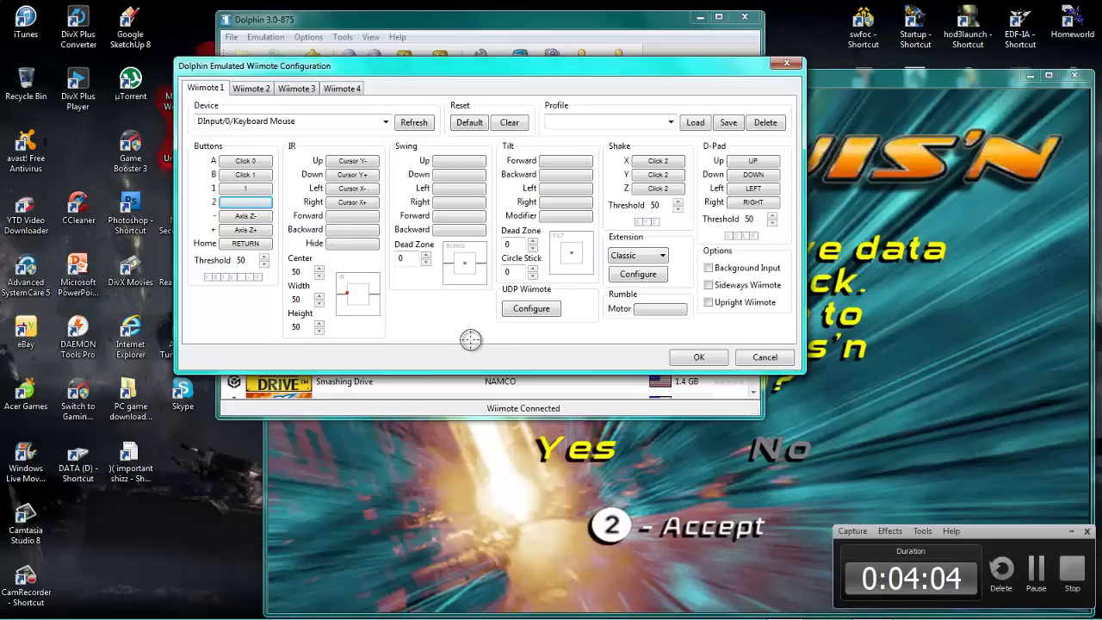
click(235, 199)
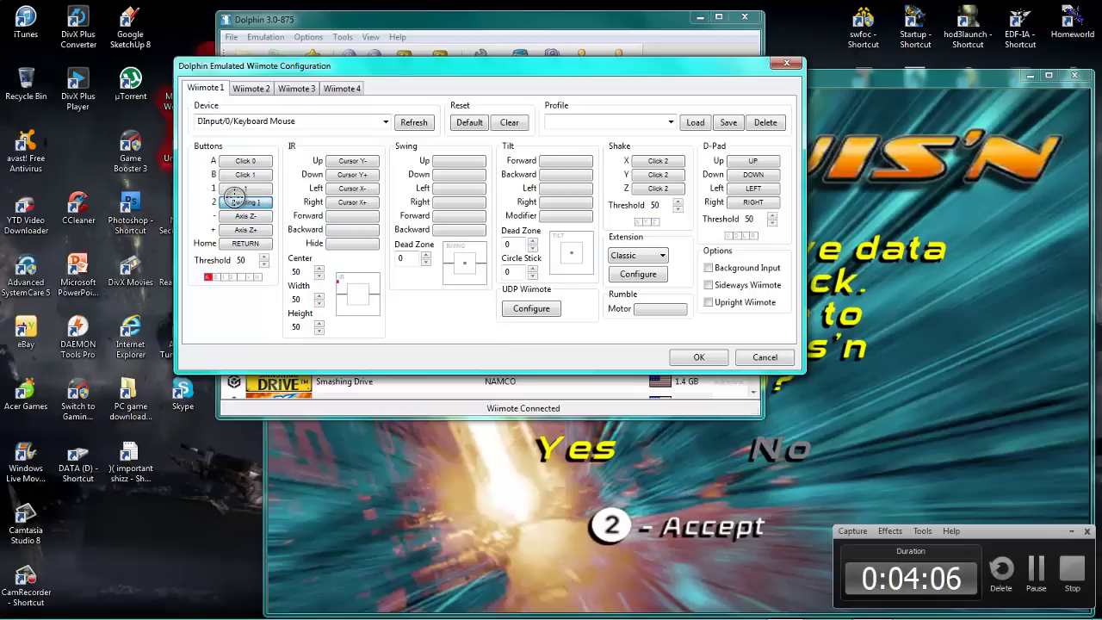
key(z)
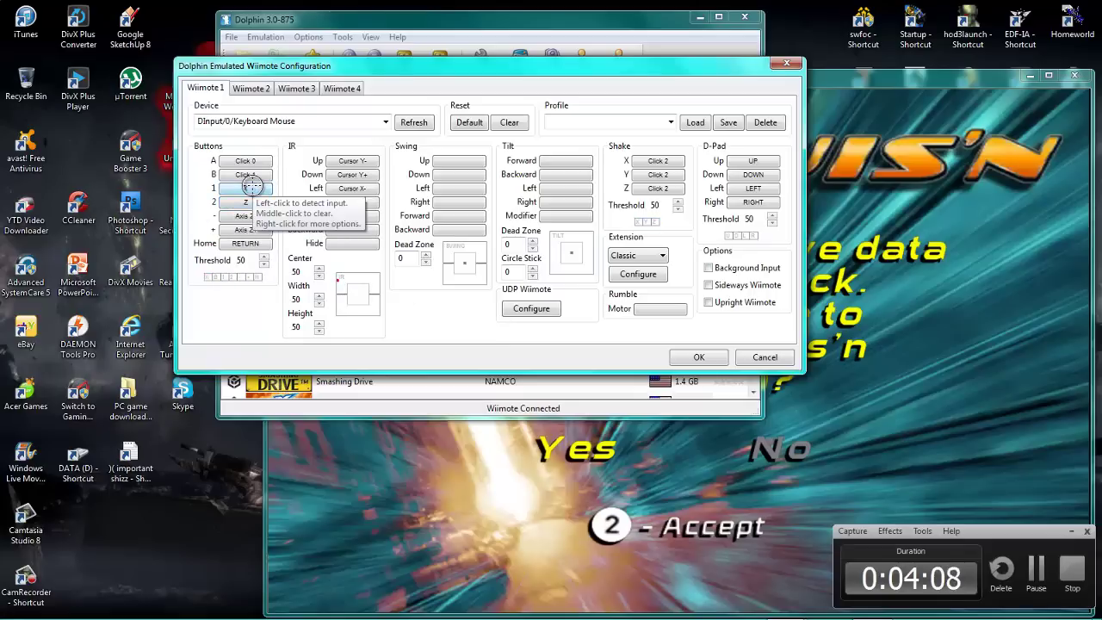
click(676, 358)
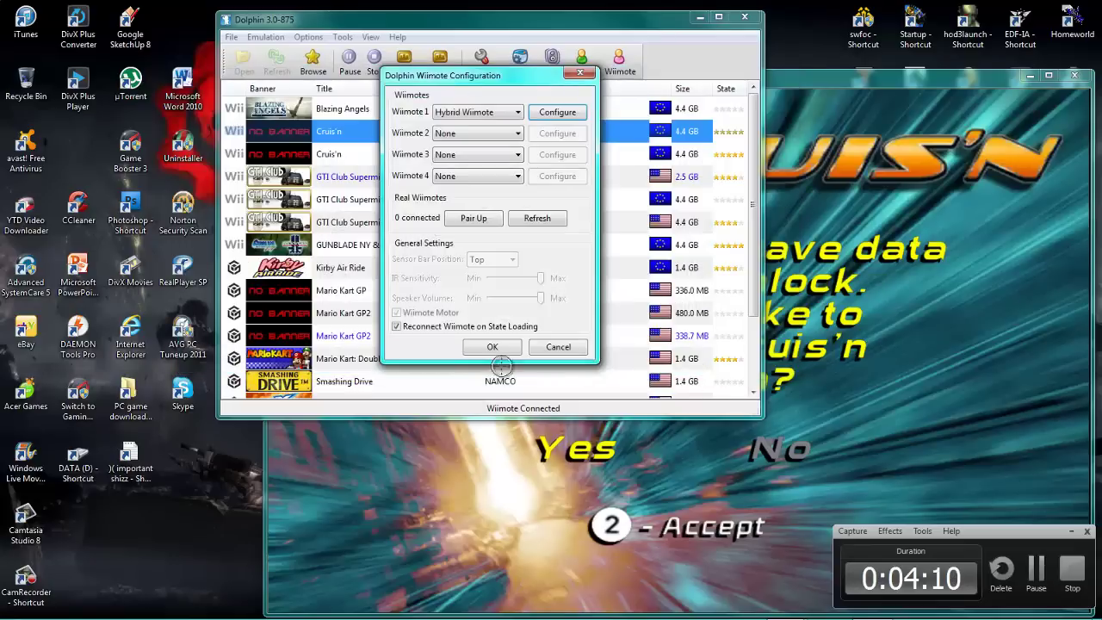
key(Return)
click(607, 466)
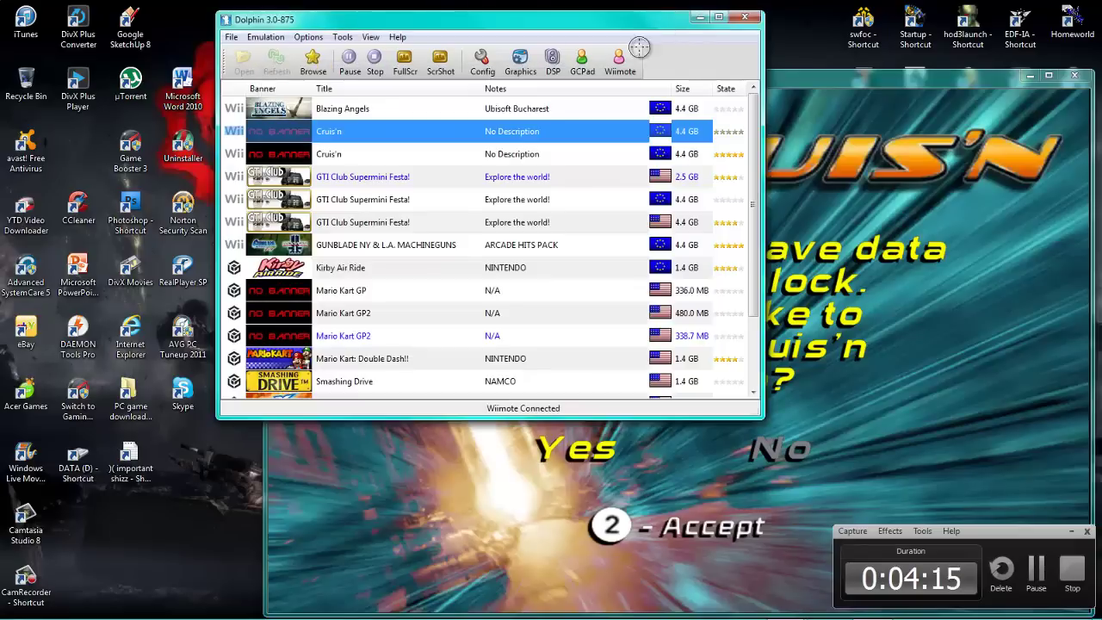
Step: Reopen the Wiimote configuration, refresh the real Wiimotes, and disable Reconnect Wiimote on State Loading
click(672, 29)
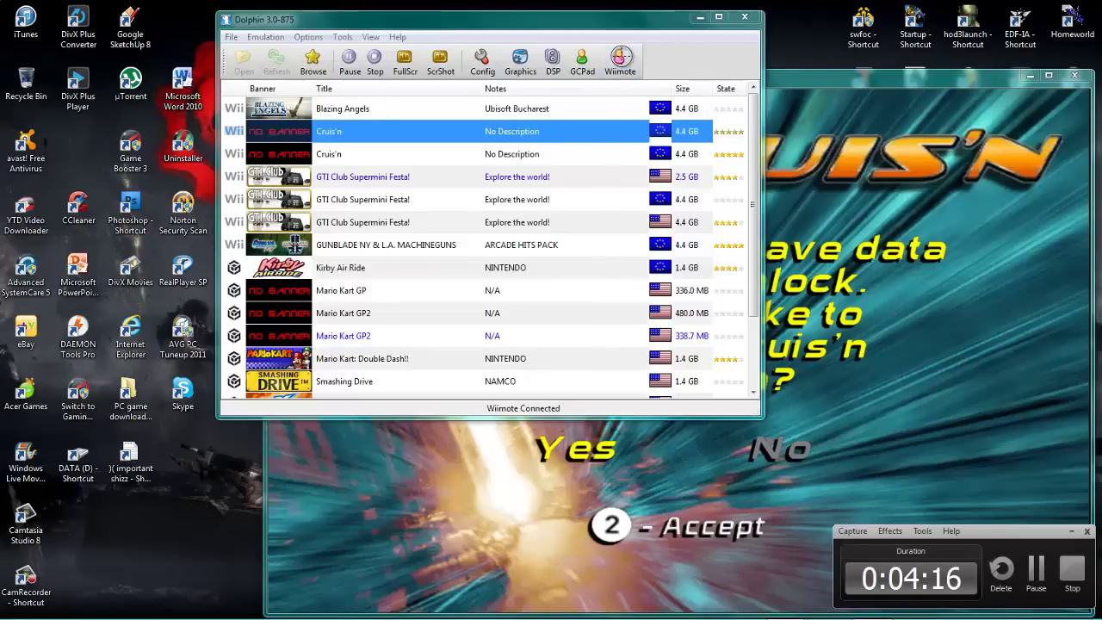
click(619, 59)
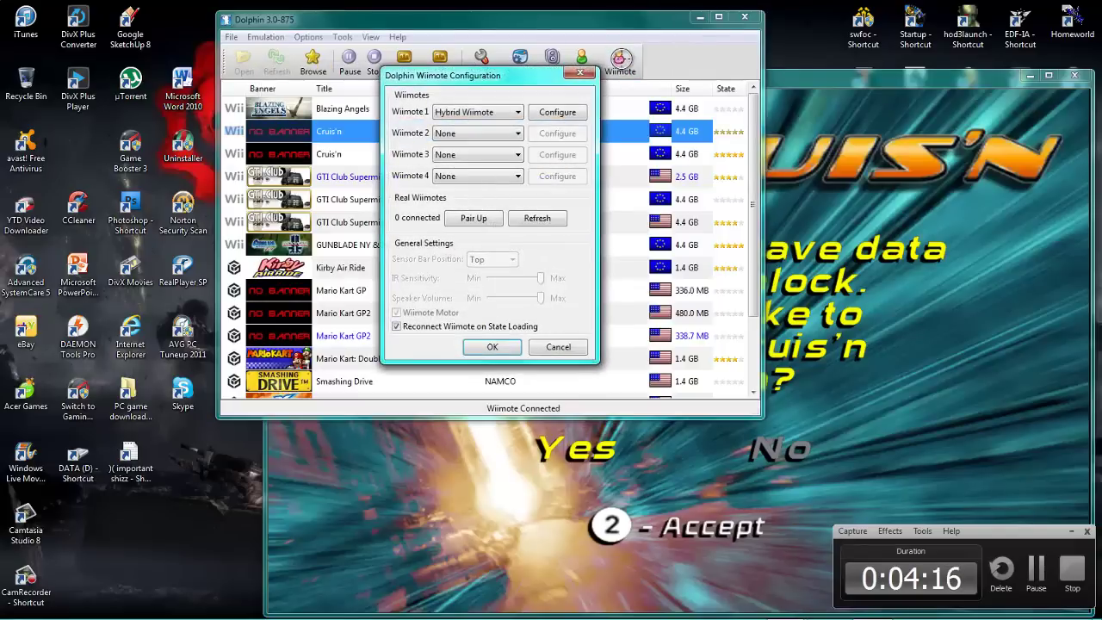
click(530, 219)
click(396, 327)
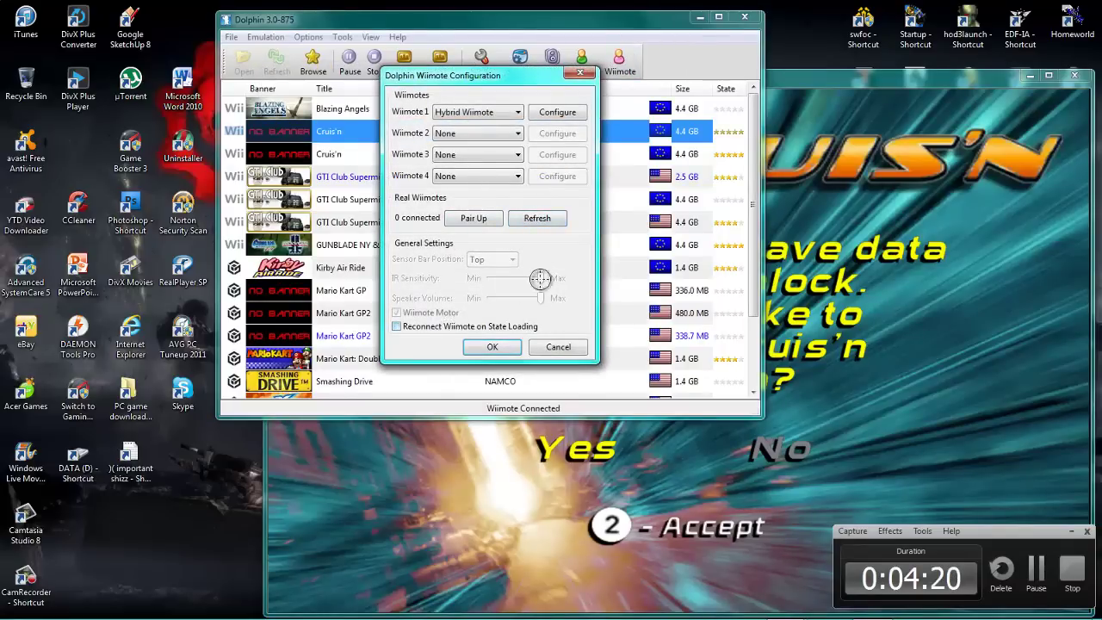
Step: Disable Nunchuk Acceleration and the Enable option in Wiimote 1's UDP Wiimote settings and confirm
click(557, 113)
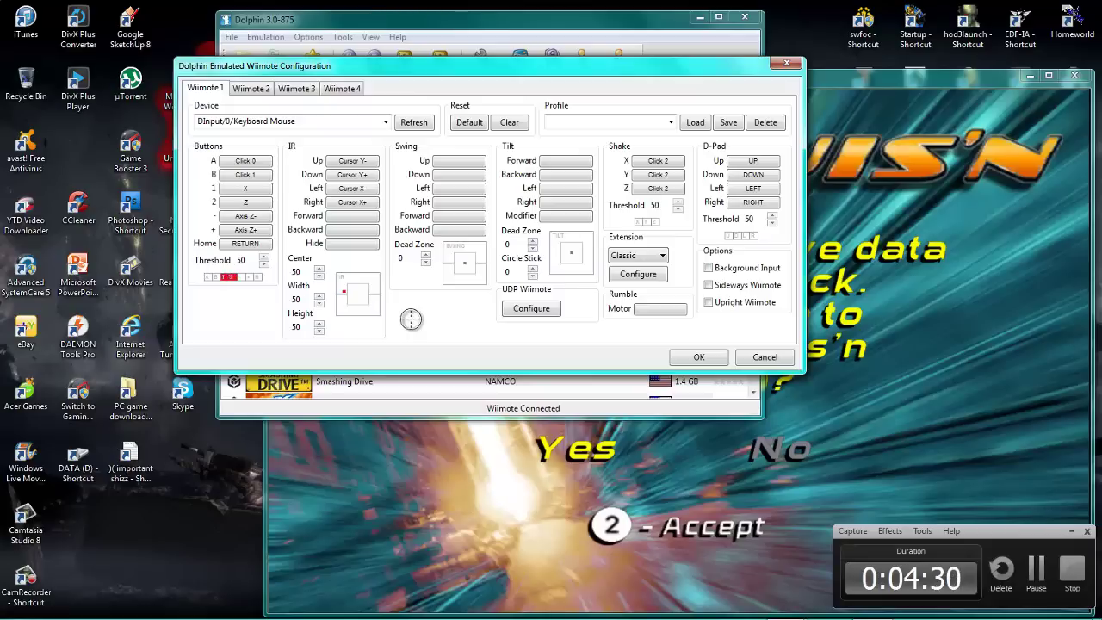
click(547, 310)
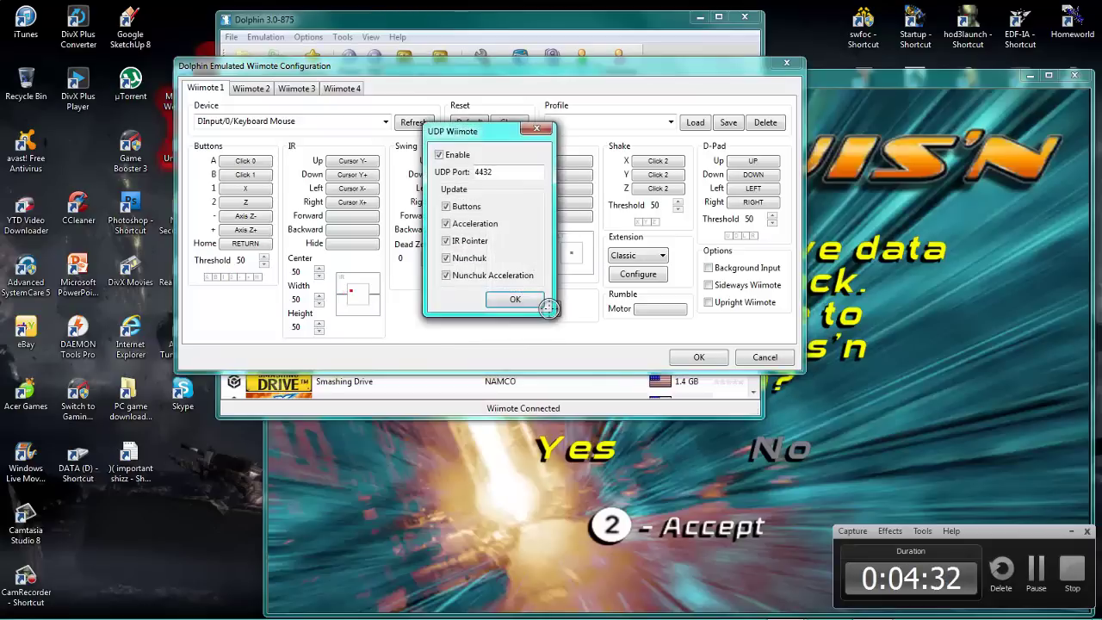
click(482, 276)
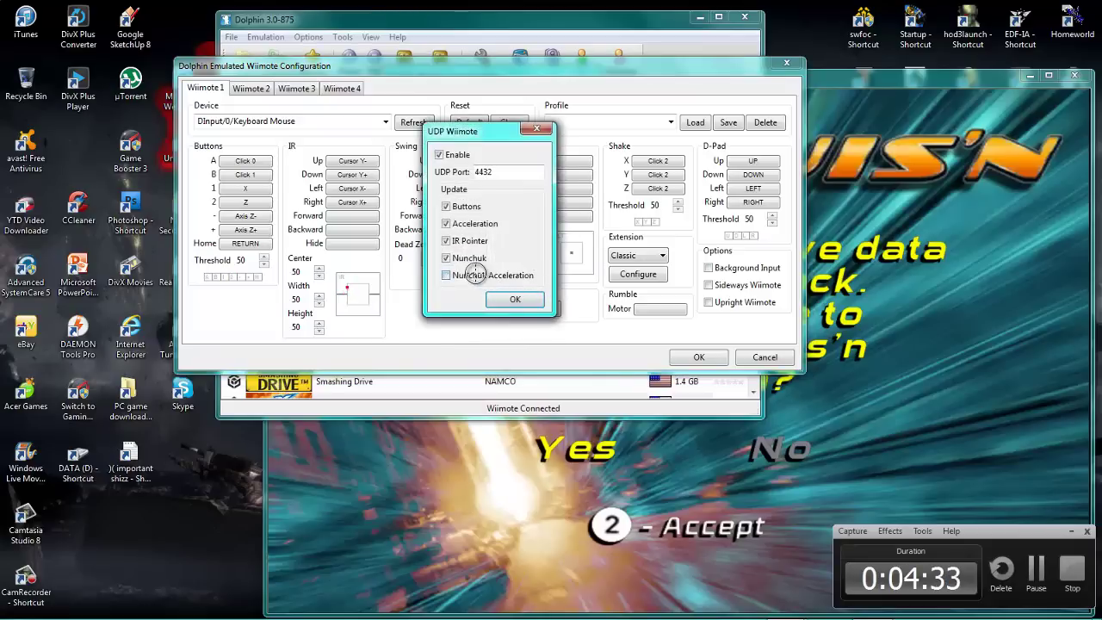
click(441, 154)
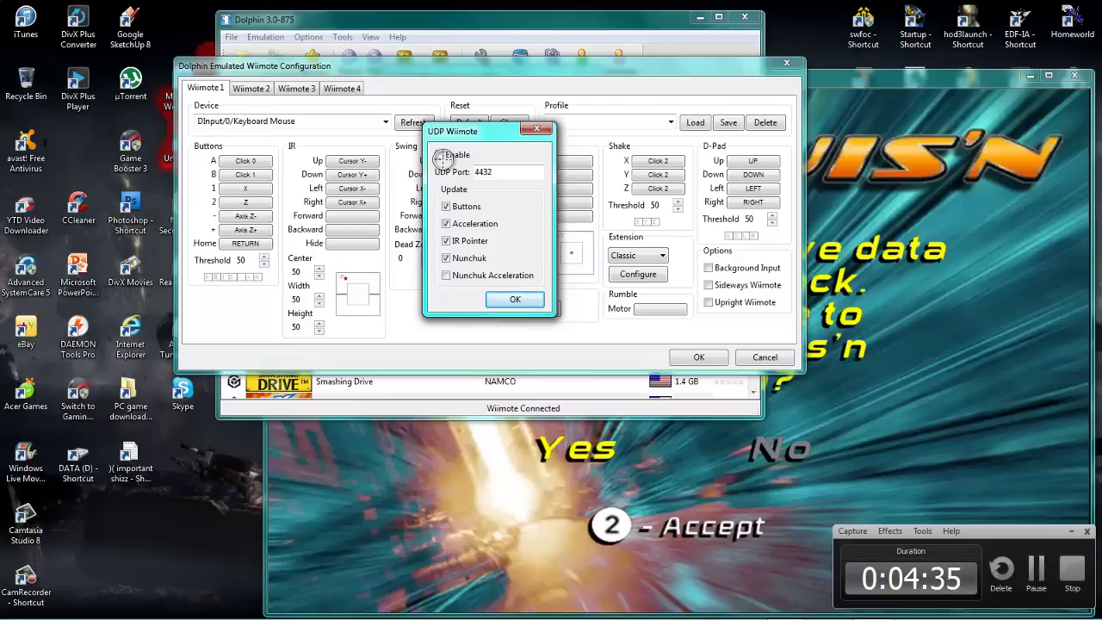
click(526, 301)
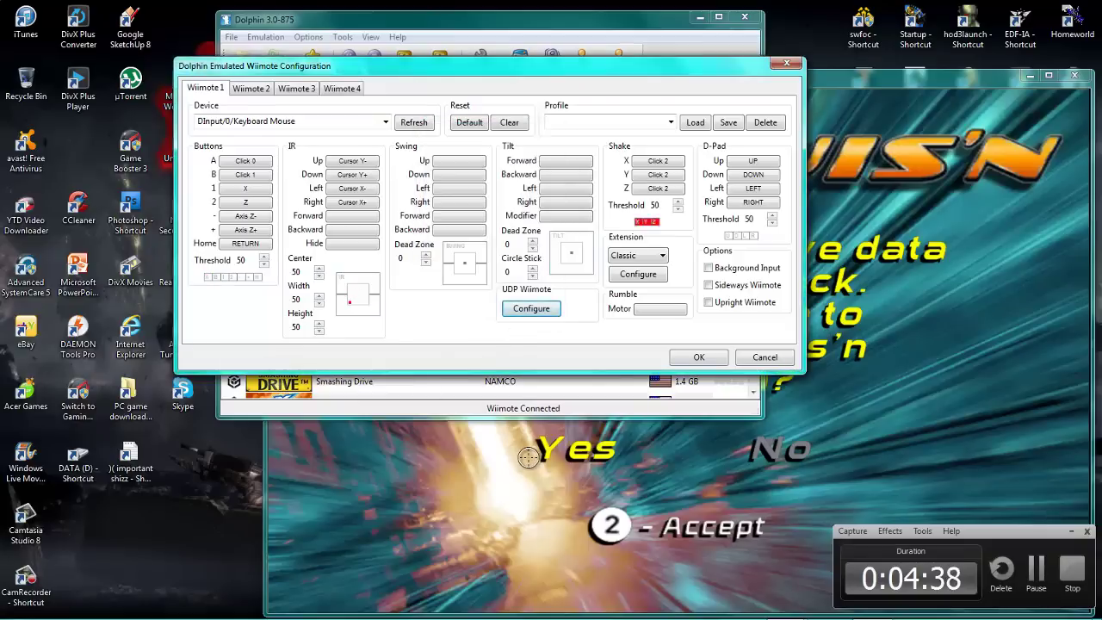
Step: Enable Upright Wiimote, Sideways Wiimote and Background Input for Wiimote 1, check the extension's mapping, and confirm the configuration
click(725, 301)
click(727, 285)
click(727, 268)
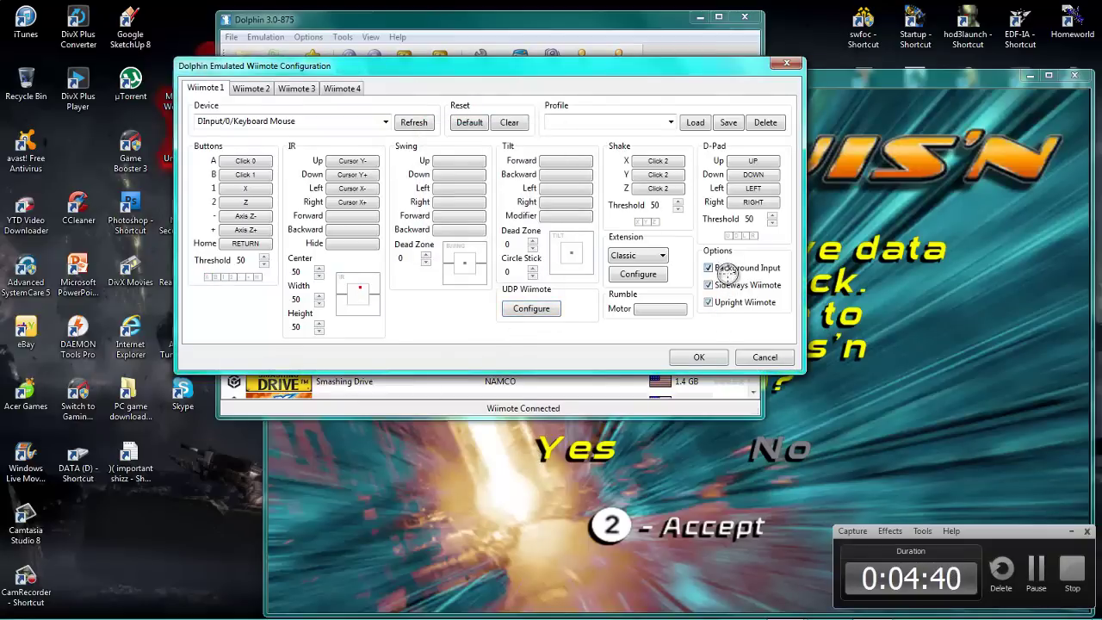
click(636, 274)
click(699, 310)
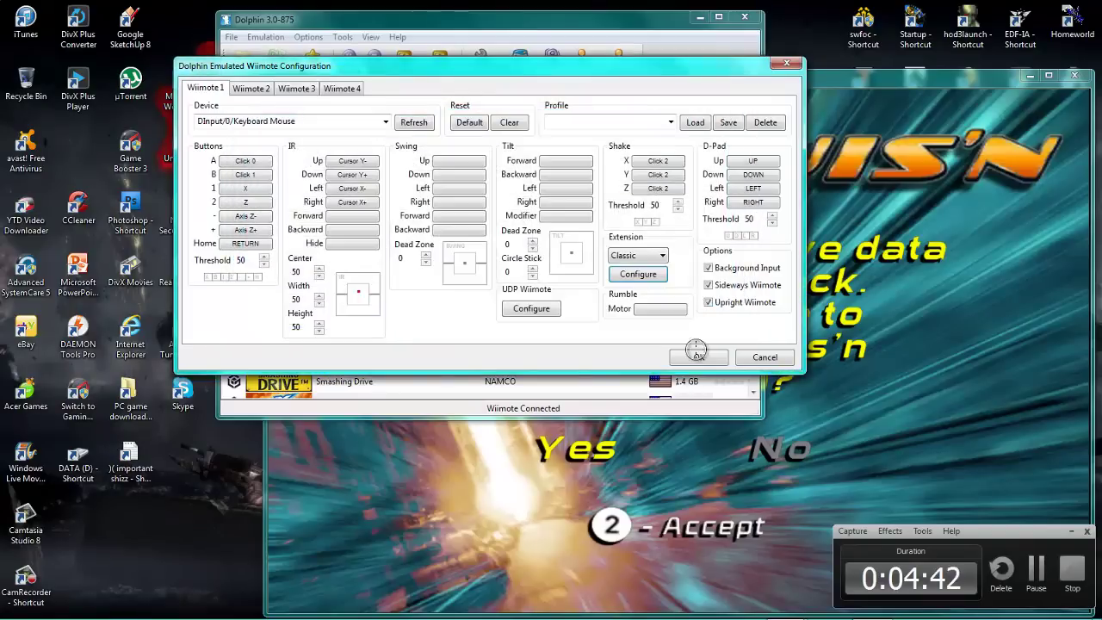
click(697, 355)
click(497, 351)
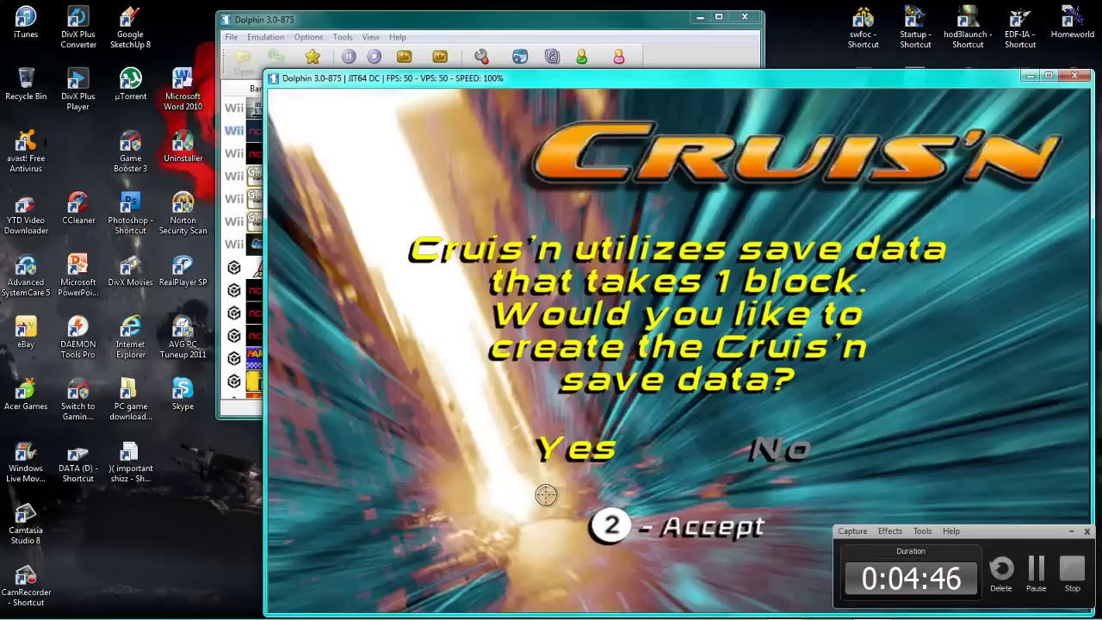
Step: Reopen the Wiimote configuration and set Wiimote 1 to Emulated Wiimote
click(453, 20)
click(611, 62)
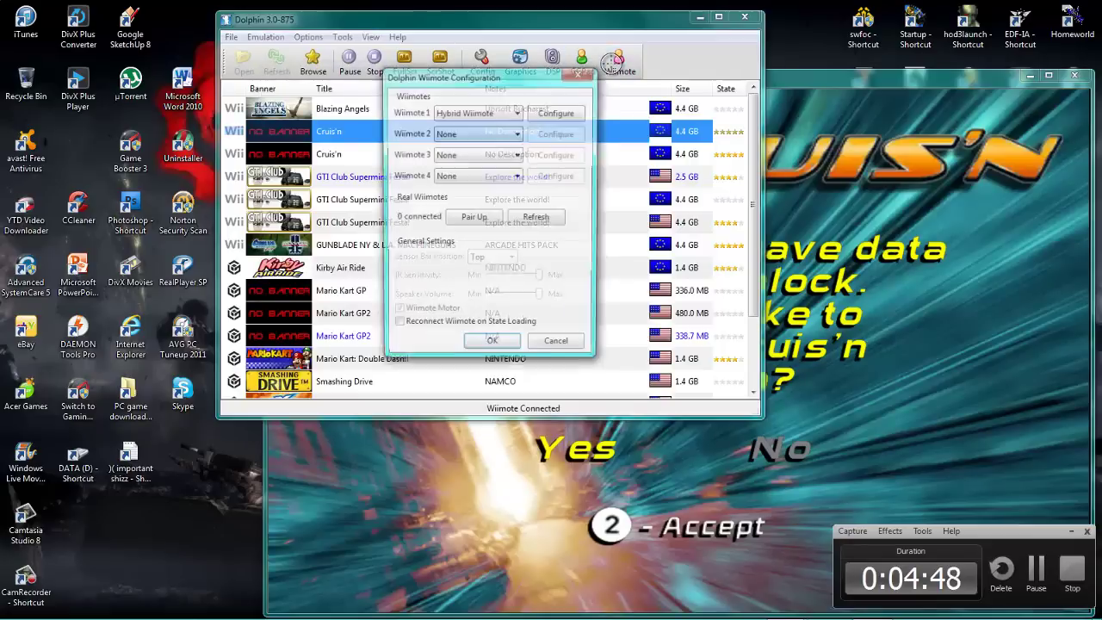
click(499, 113)
click(488, 133)
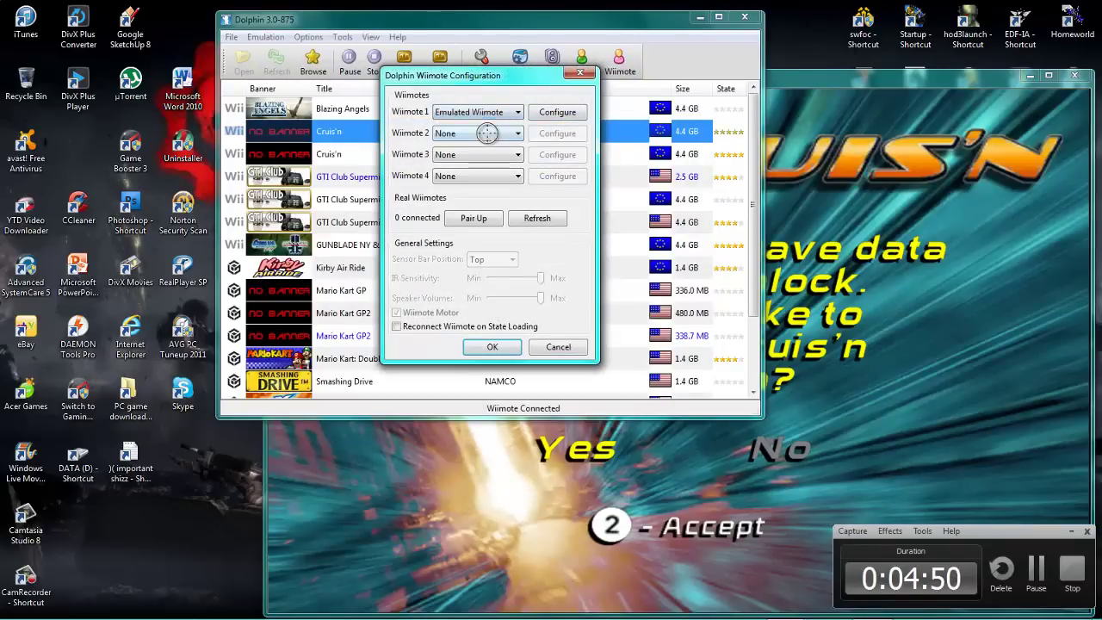
Step: Set Wiimote 1's extension to None and disable Upright Wiimote, Sideways Wiimote and Background Input
click(559, 112)
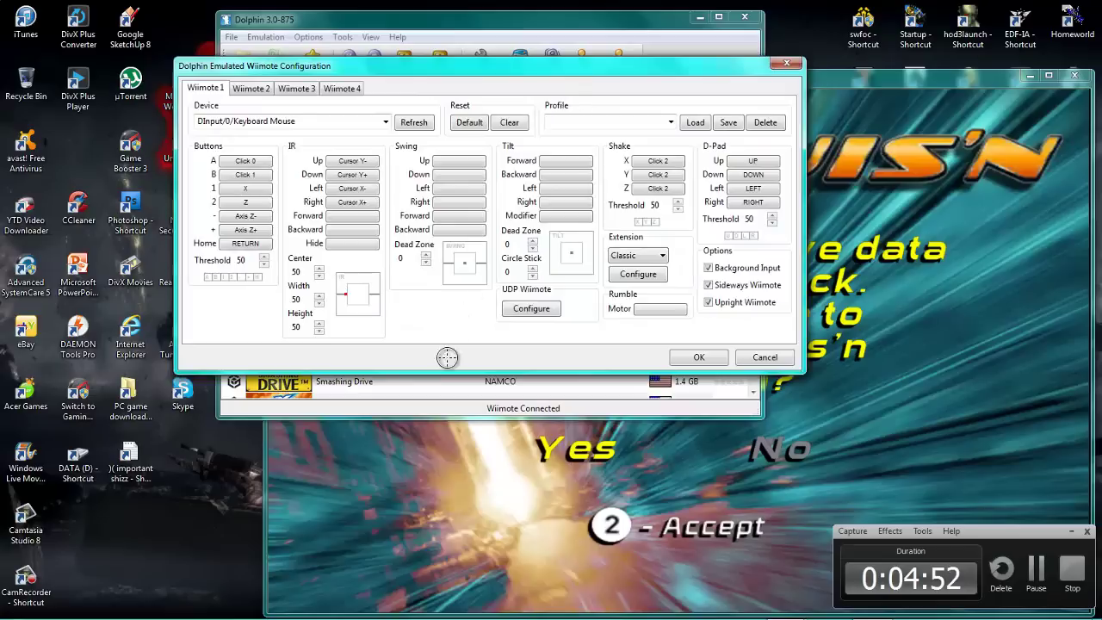
click(637, 256)
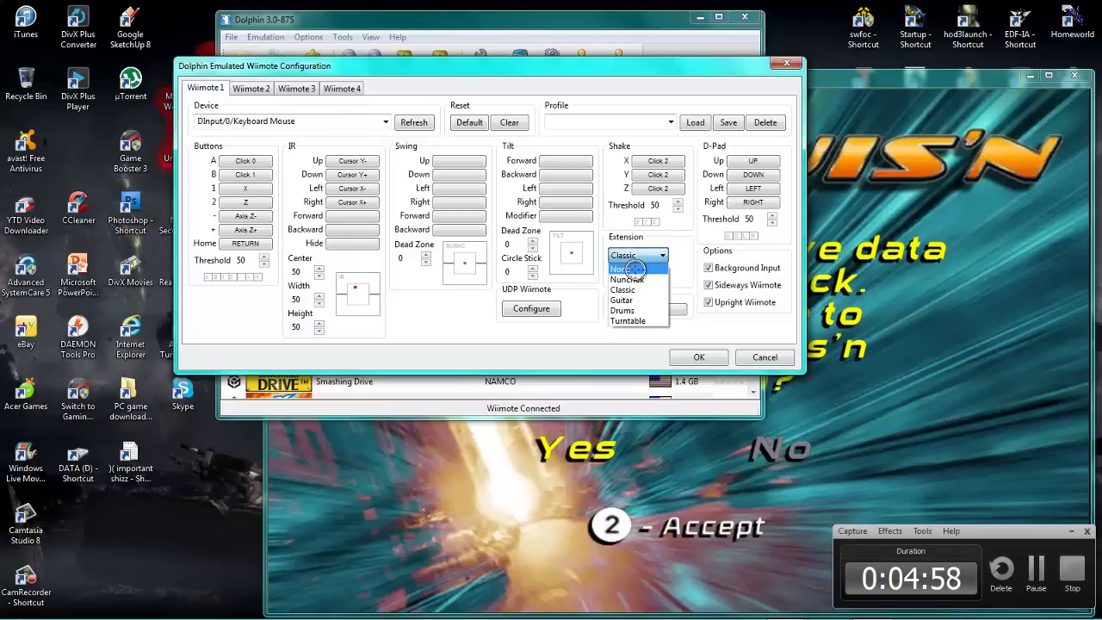
click(622, 268)
click(708, 302)
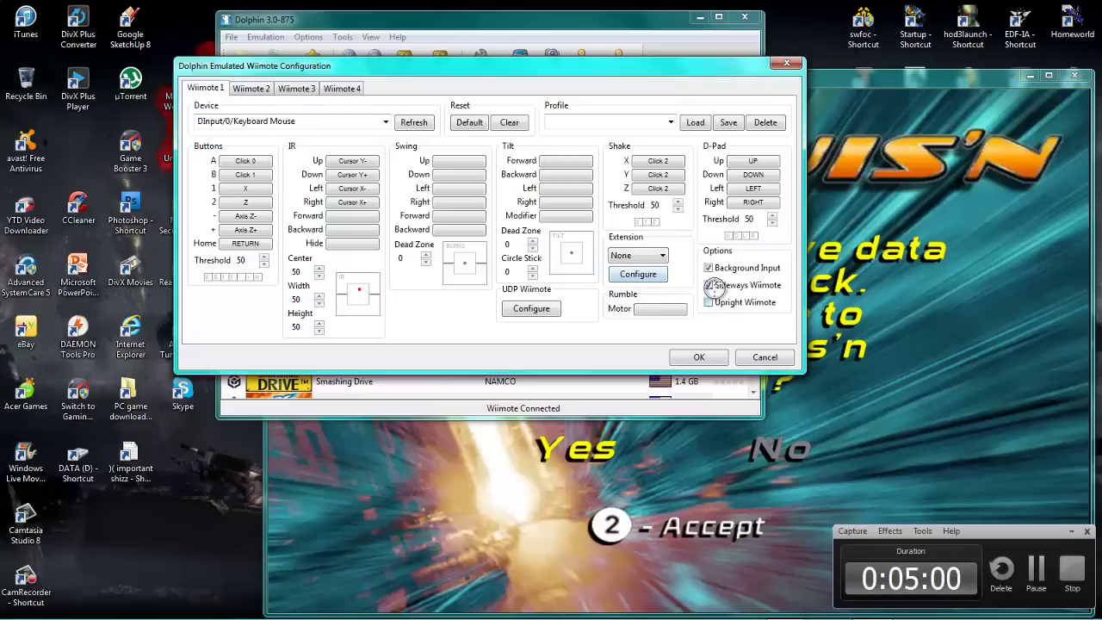
click(707, 285)
click(707, 268)
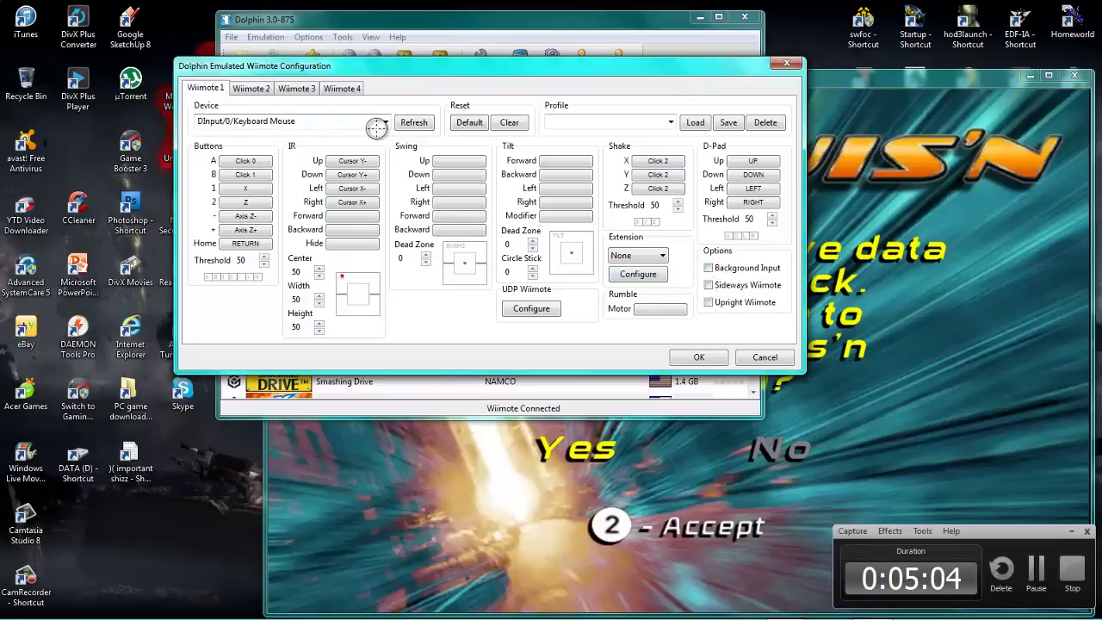
Step: Clear the input device name for Wiimote 1, confirm both configuration dialogs, and return to the game window
click(302, 123)
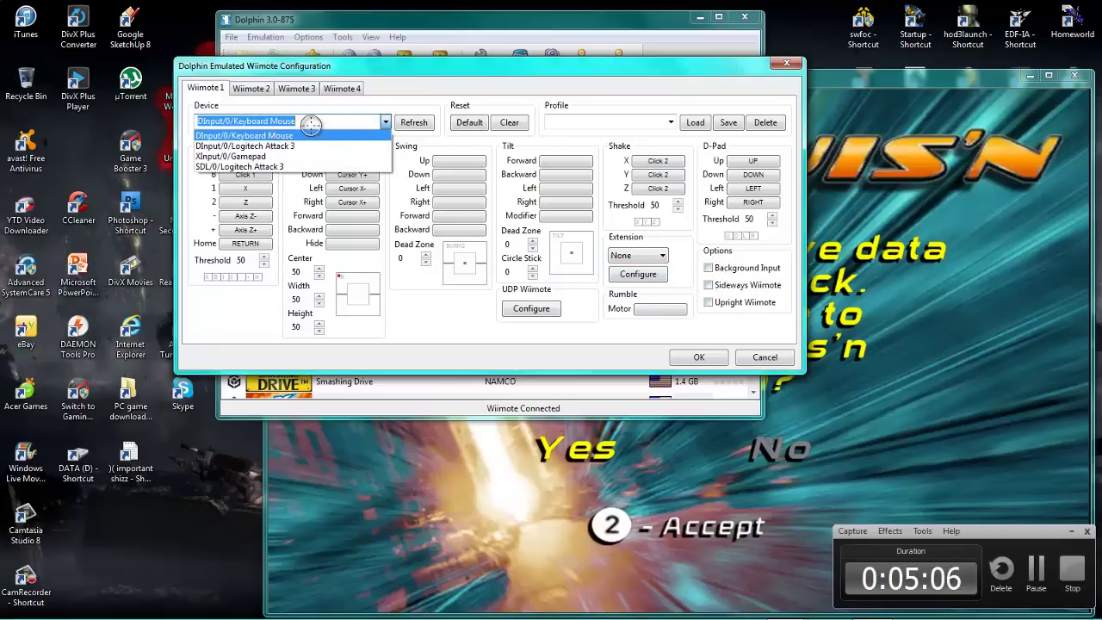
click(310, 123)
drag(309, 121, 196, 121)
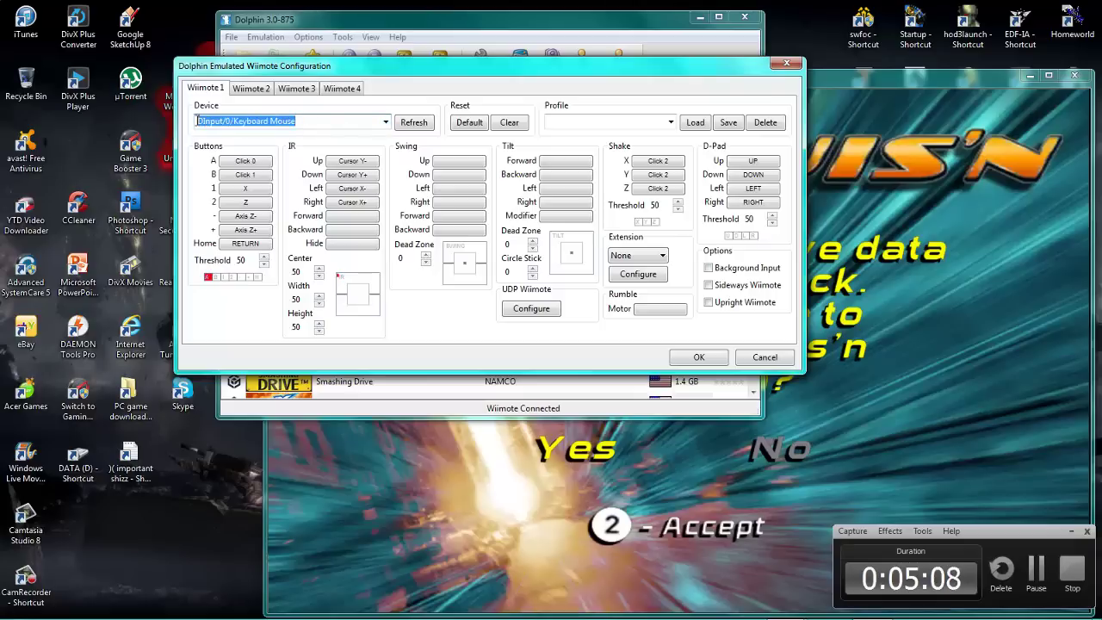
key(BackSpace)
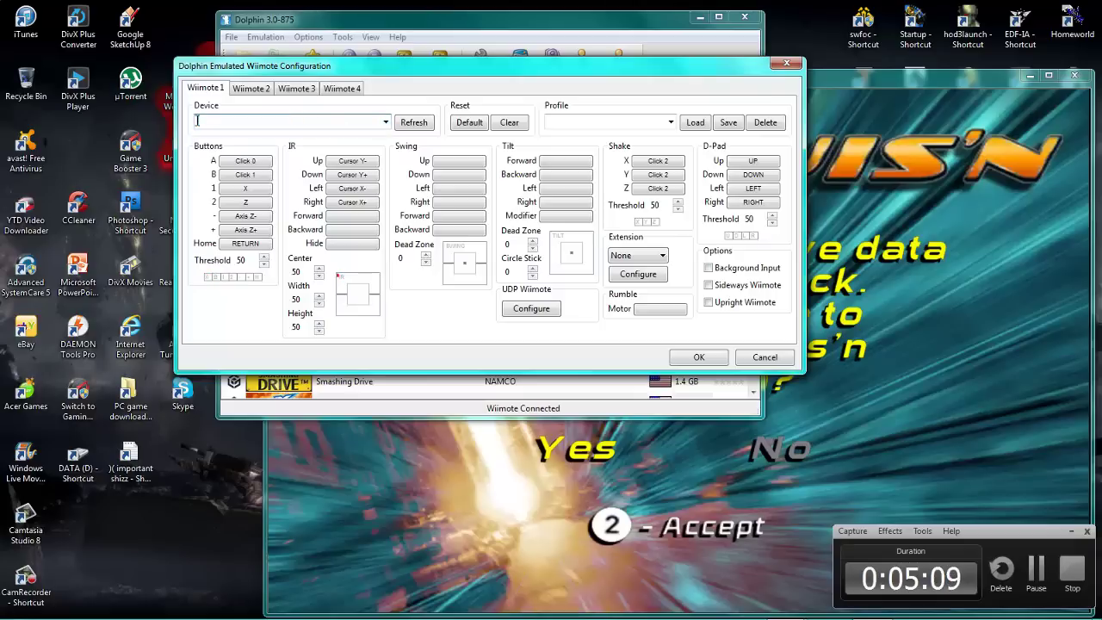
click(683, 357)
click(492, 346)
click(585, 461)
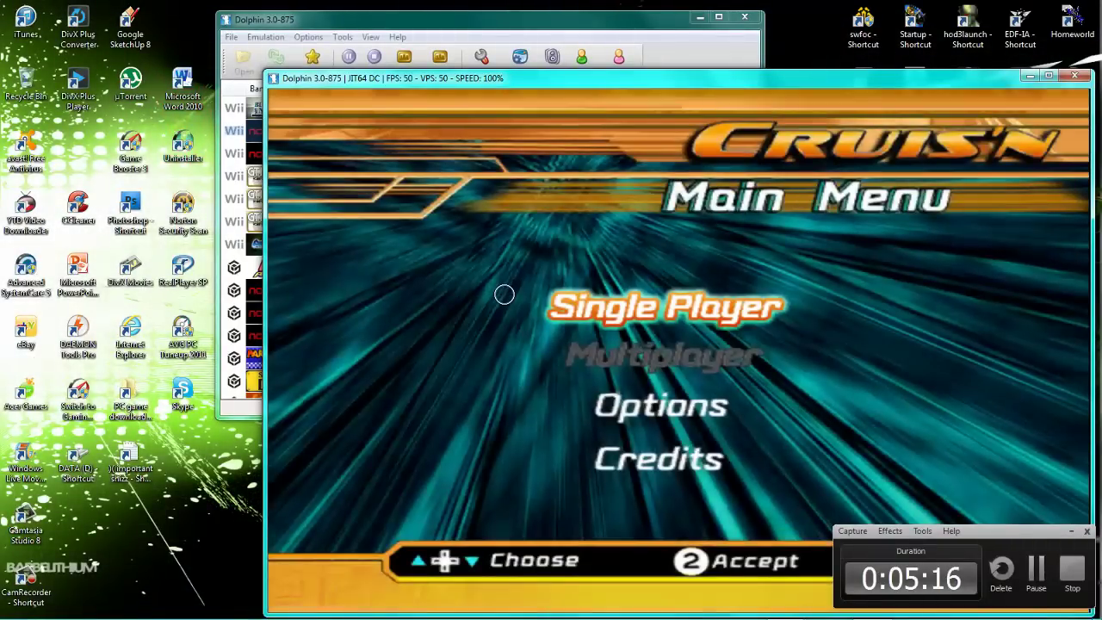
Step: Start a single-player Arcade game on the China Town track and accept the preselected transmission
key(2)
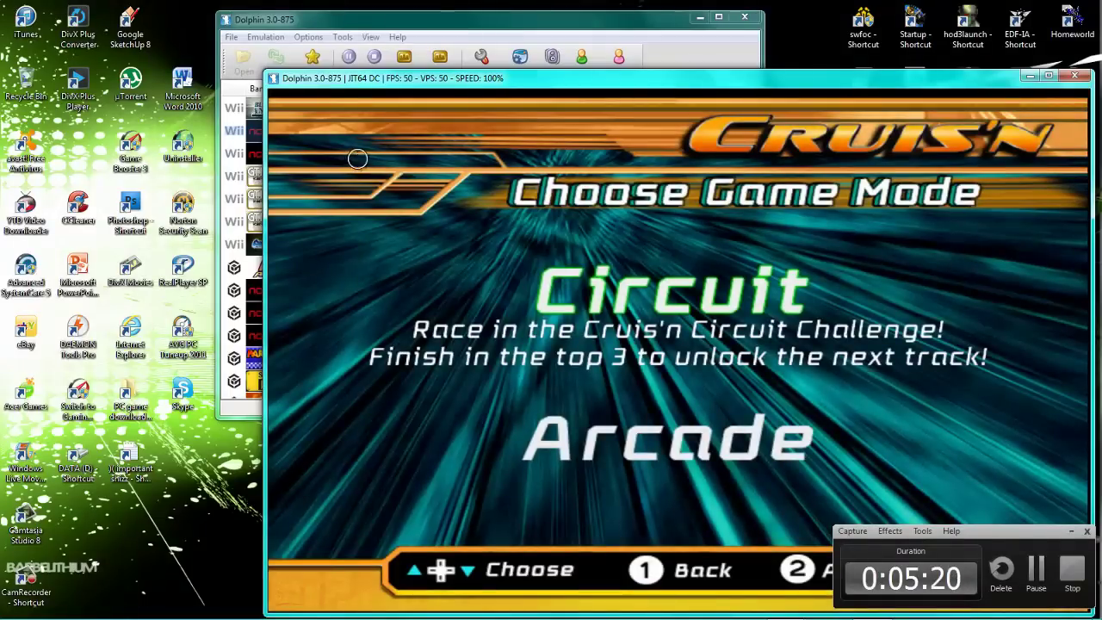
key(Down)
key(Up)
key(Down)
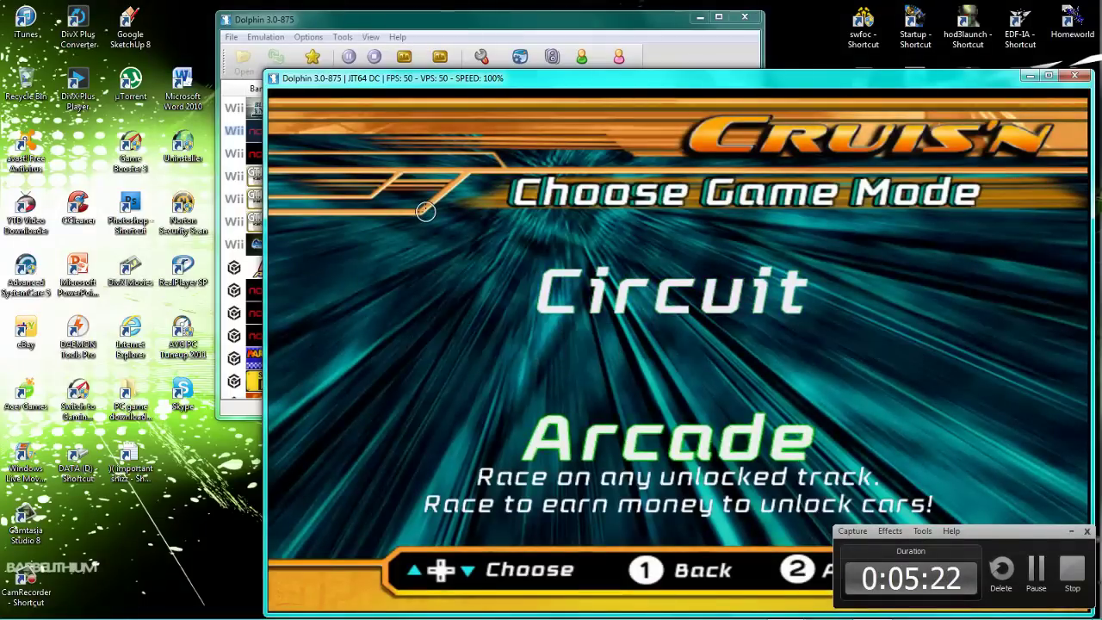
key(2)
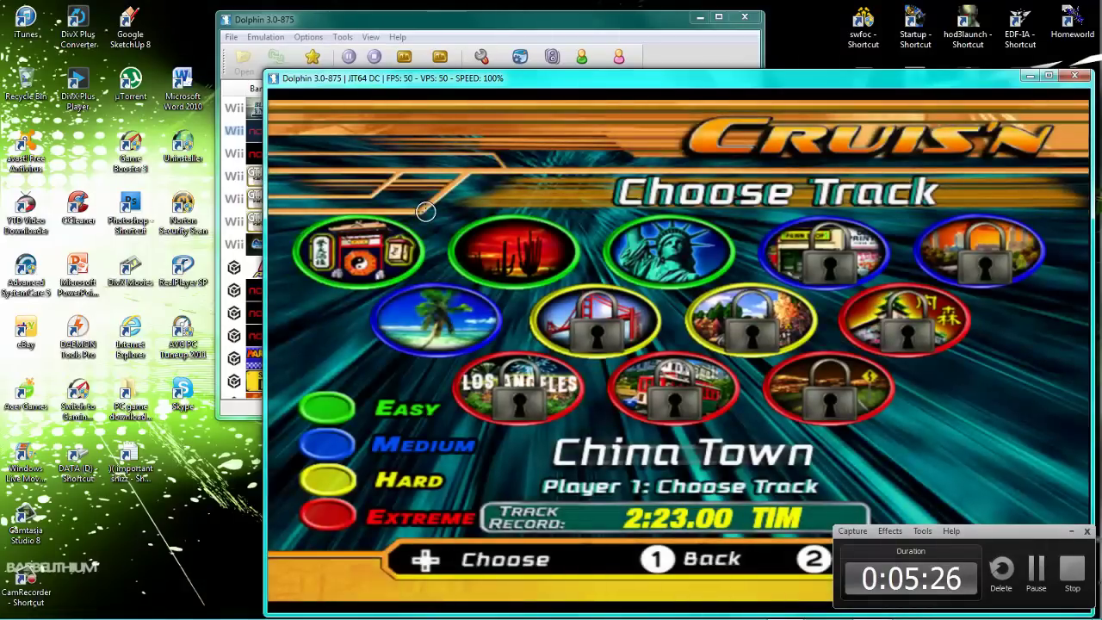
key(2)
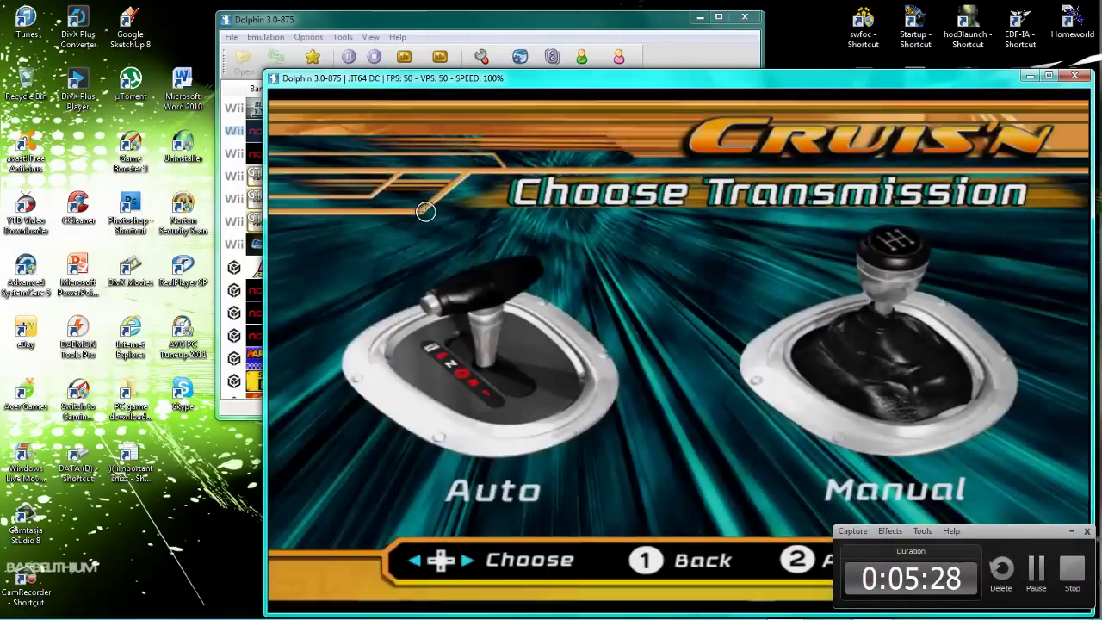
key(2)
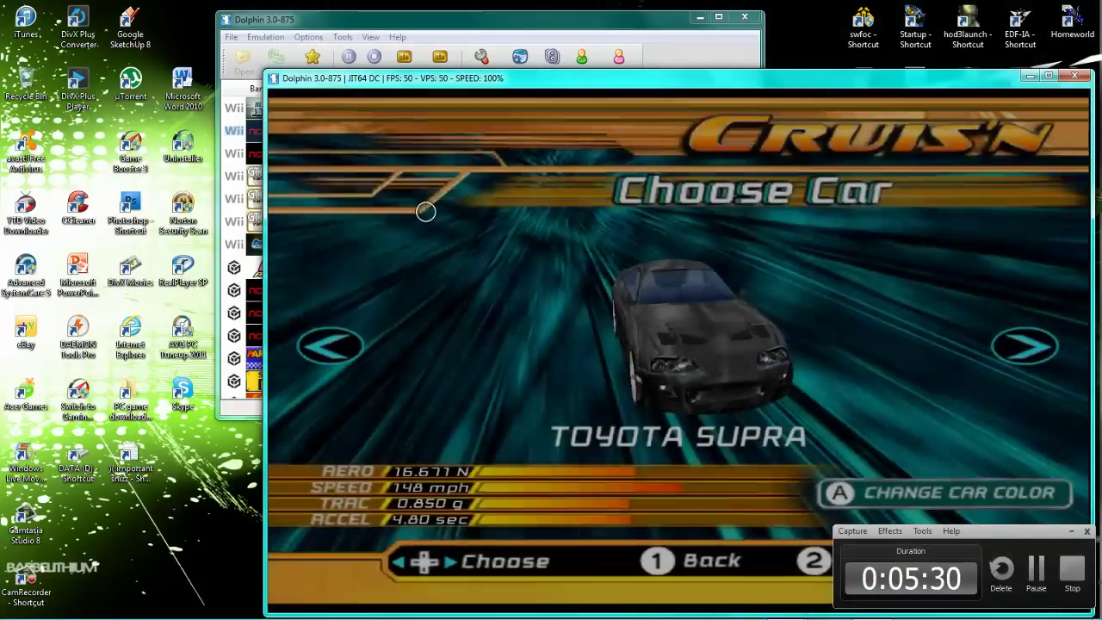
Step: Browse the available cars, choose the Nissan 350Z, and leave the upgrade garage without upgrades to load the race
key(Right)
key(Right)
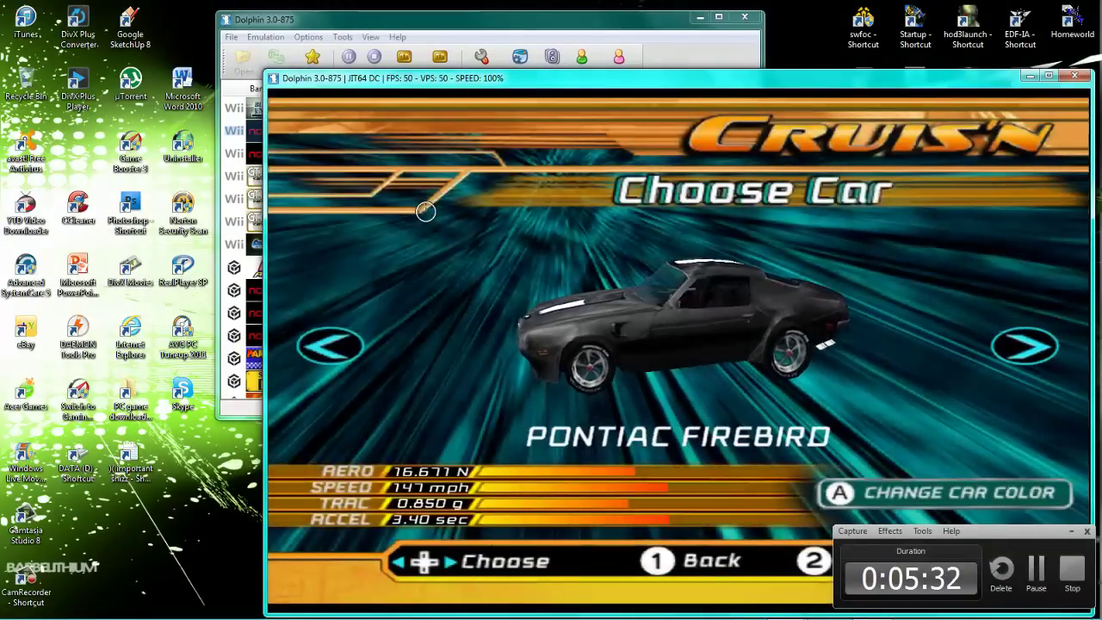
key(Right)
key(Right)
key(Right)
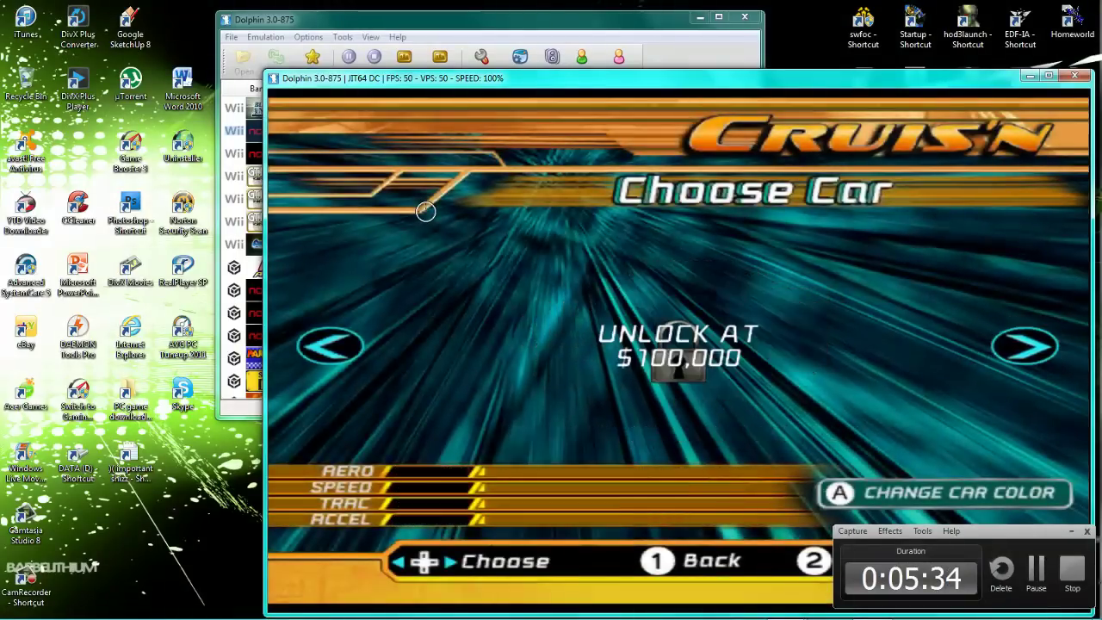
key(Left)
key(Left)
key(Left)
key(Left)
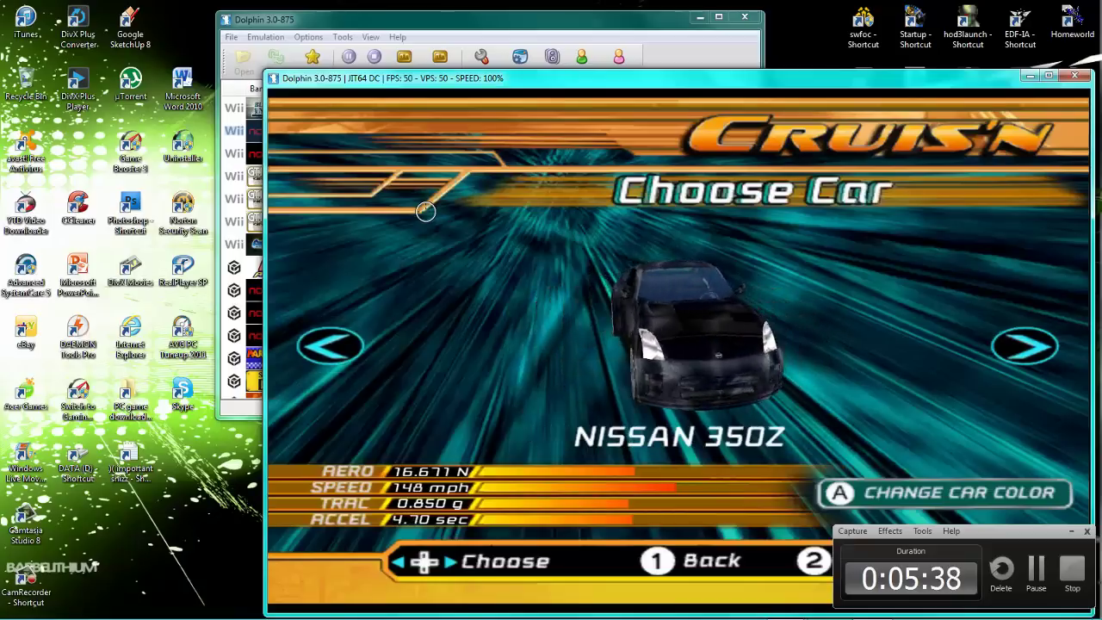
key(Return)
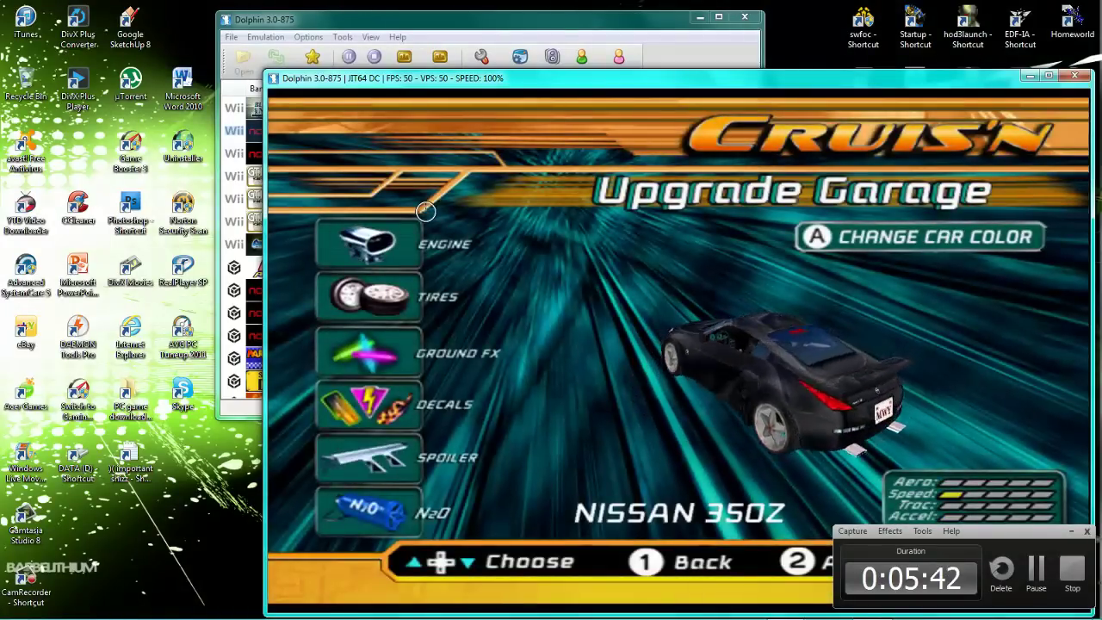
key(Return)
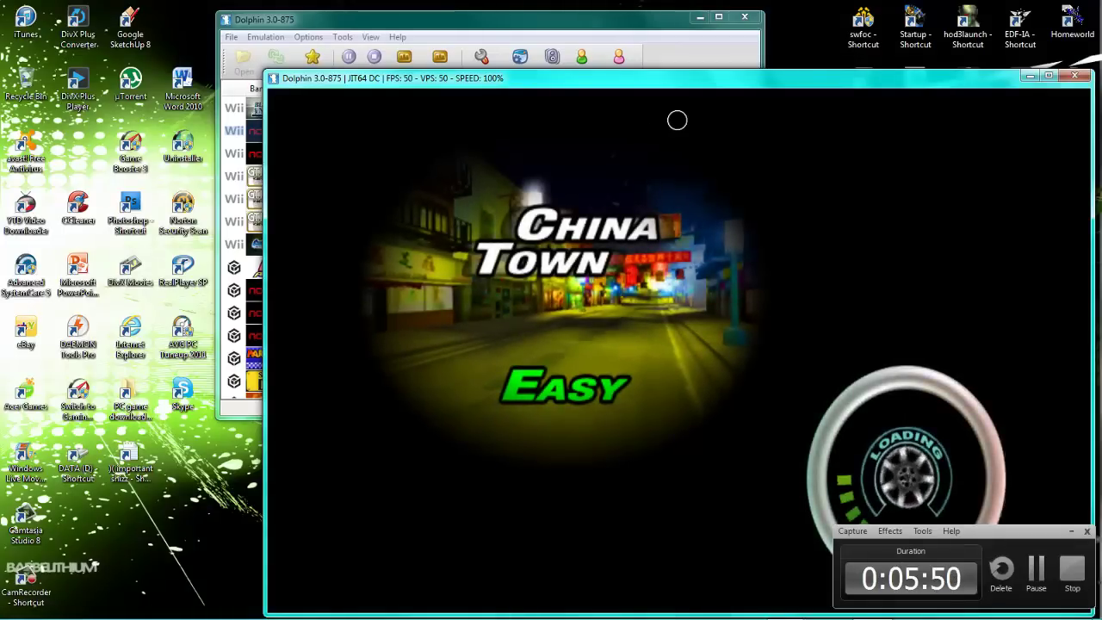
Step: Enlarge the game window from its upper-left corner to nearly fill the desktop and raise the system volume
drag(262, 67, 54, 2)
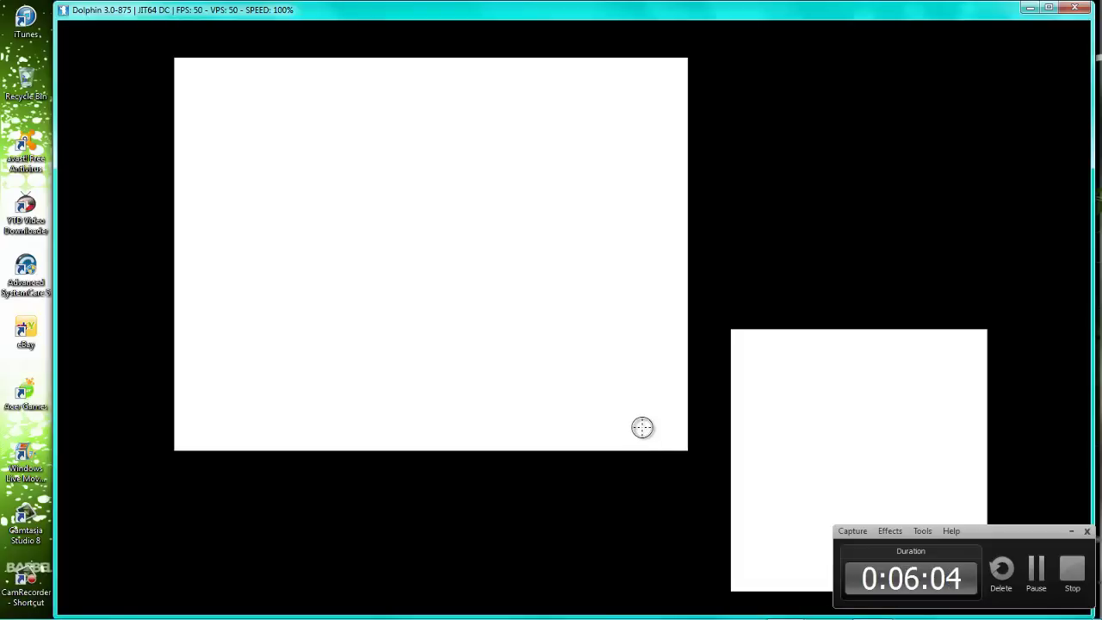
key(XF86AudioRaiseVolume)
key(XF86AudioRaiseVolume)
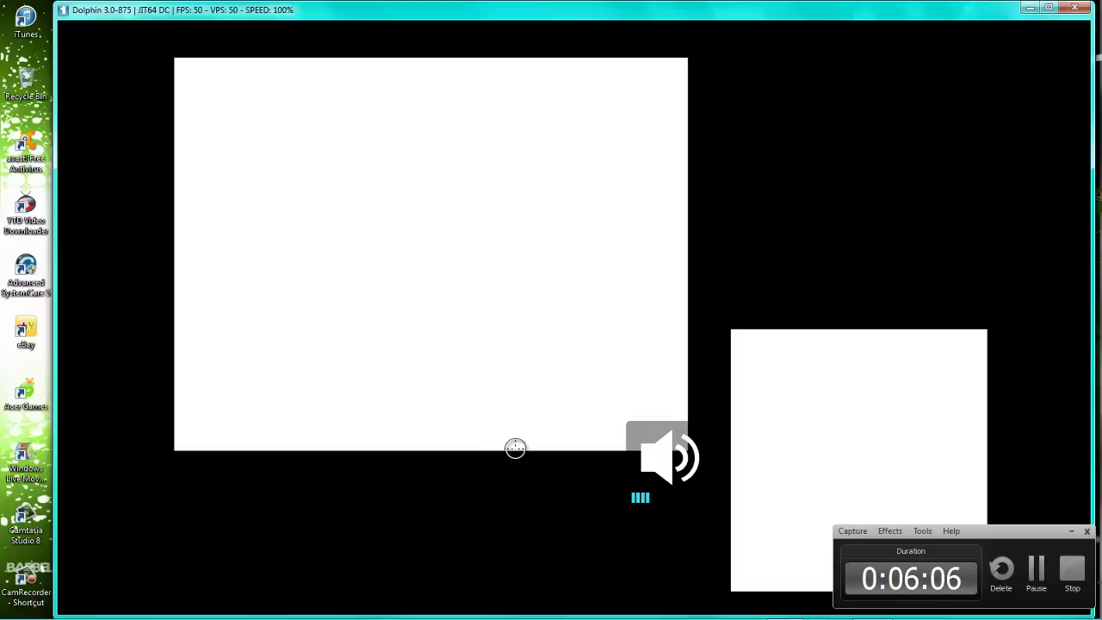
key(XF86AudioRaiseVolume)
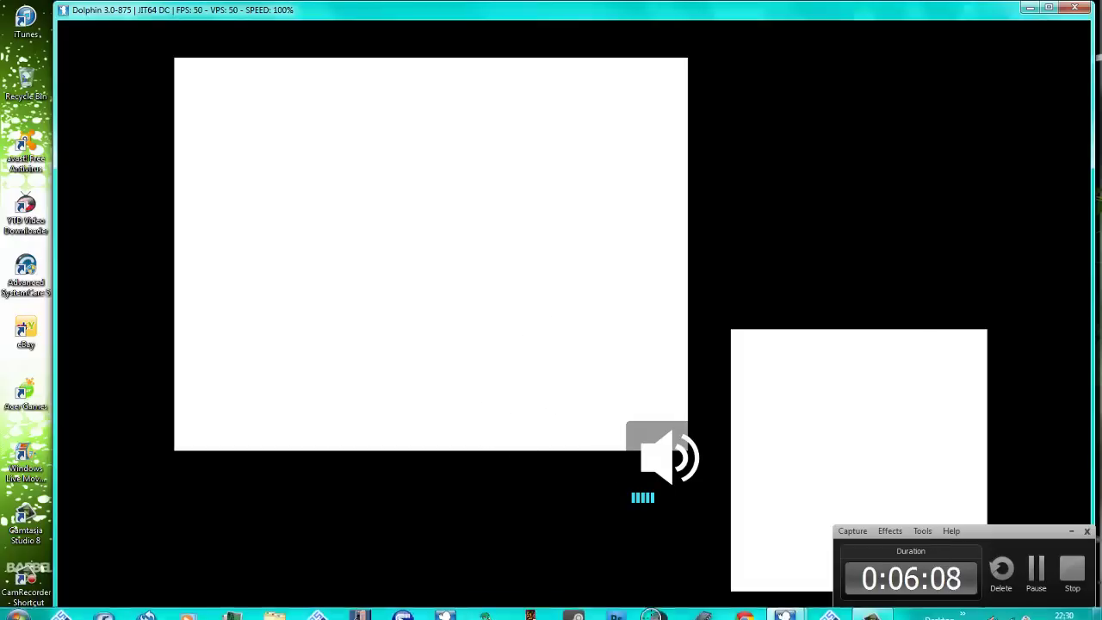
mouse_move(783, 606)
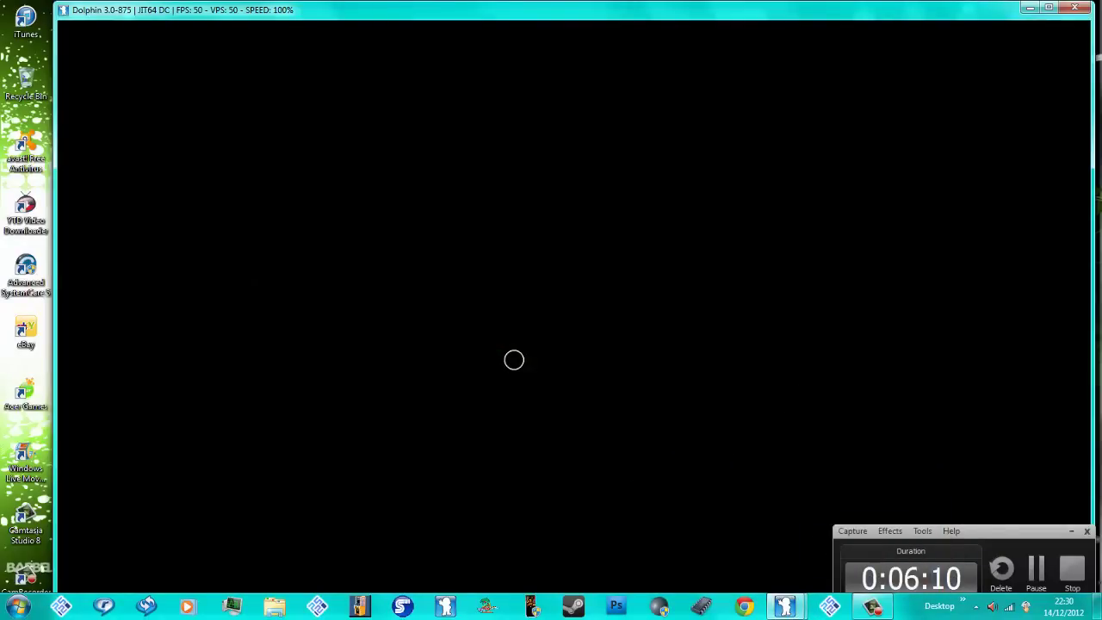